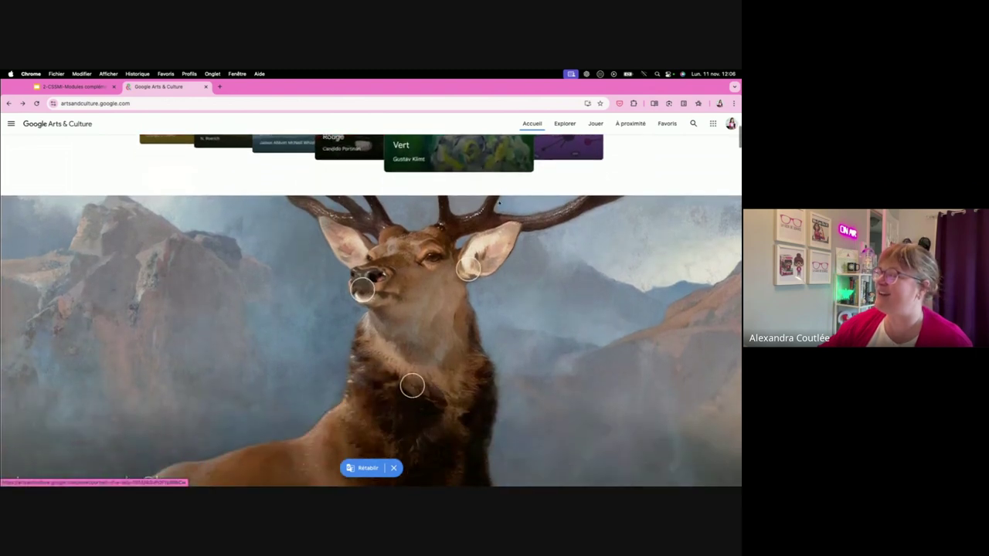
# - Browse the Google Arts & Culture home page, including the artwork of the day, and view the Explorer and Jouer pages
pyautogui.scroll(-3, 479, 284)
pyautogui.scroll(-5, 479, 284)
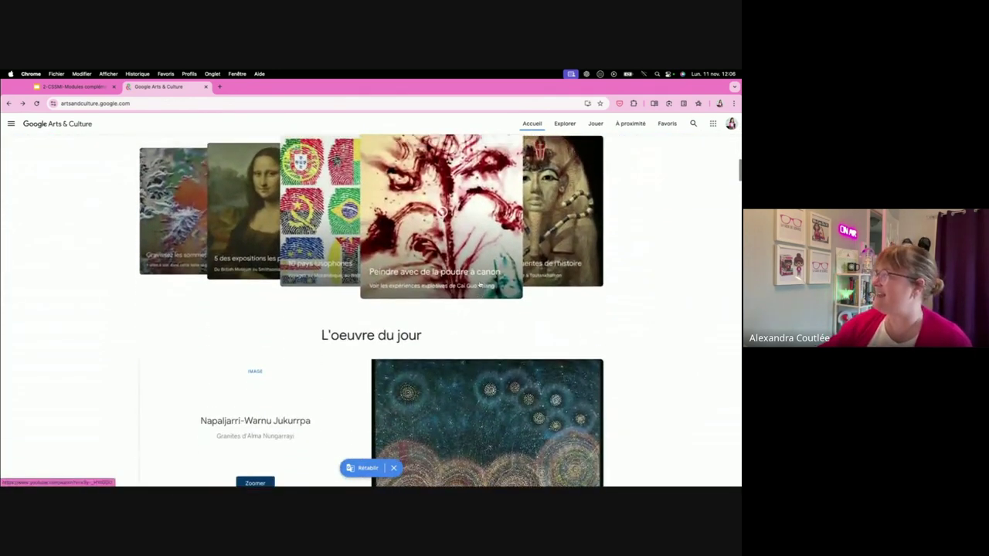
pyautogui.scroll(1, 479, 284)
pyautogui.scroll(-2, 479, 284)
pyautogui.scroll(-4, 479, 285)
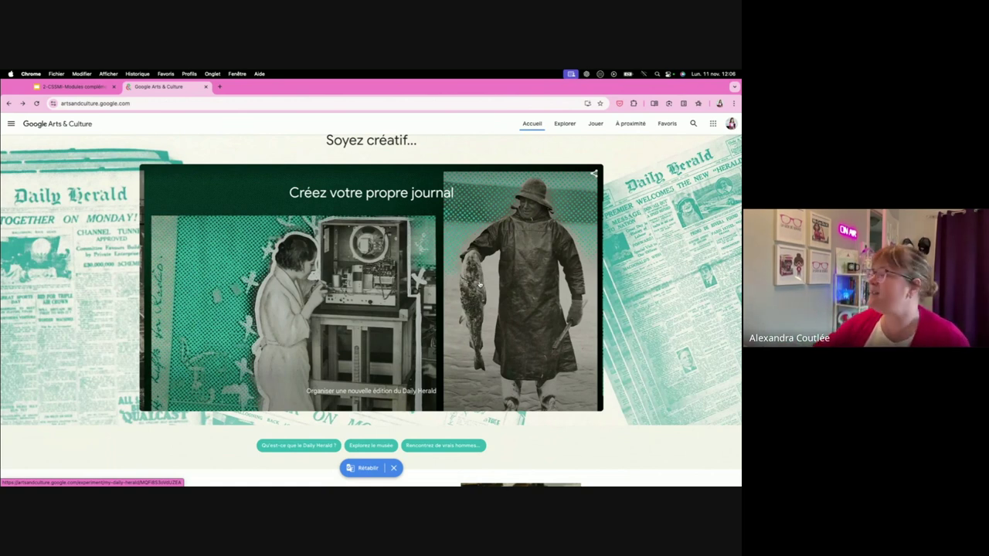
pyautogui.scroll(10, 478, 285)
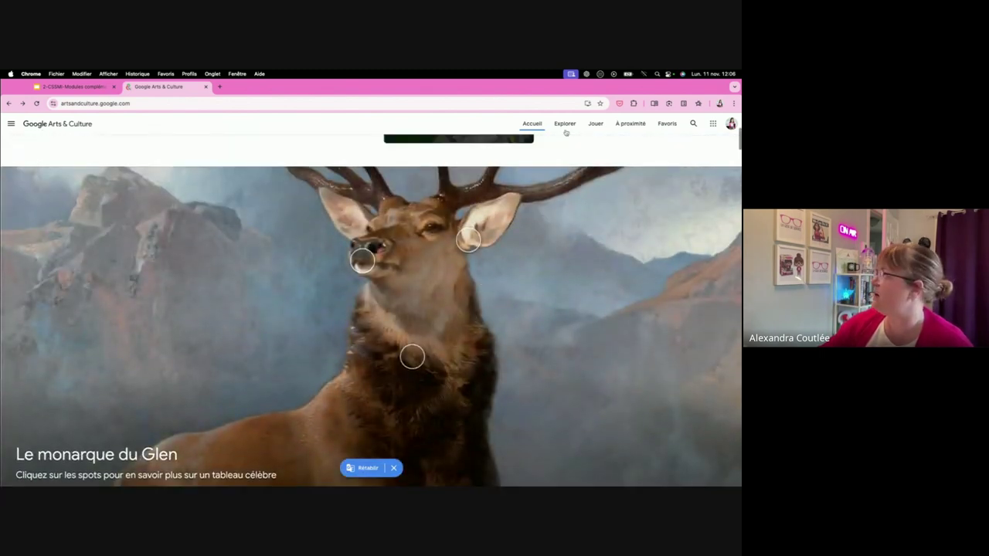
pyautogui.click(564, 125)
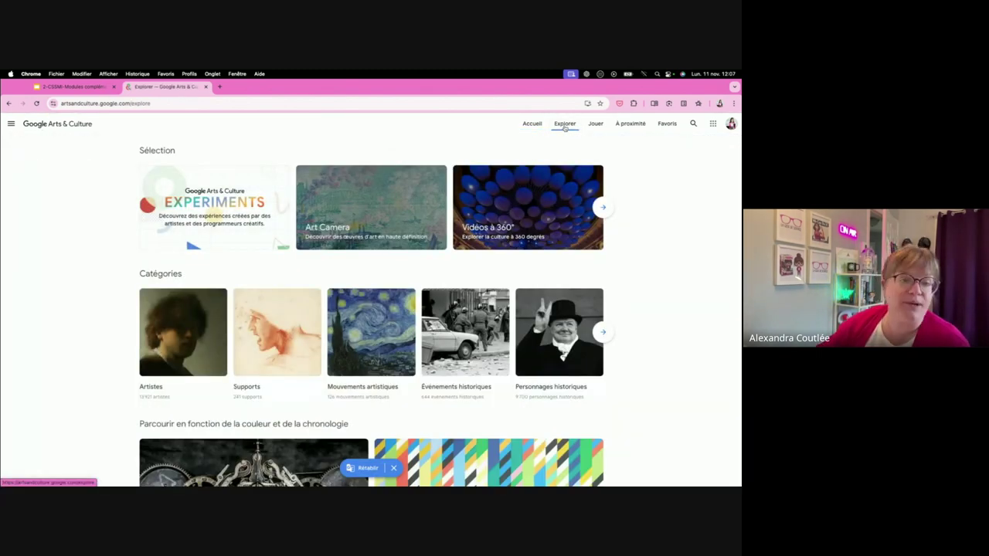
pyautogui.click(596, 125)
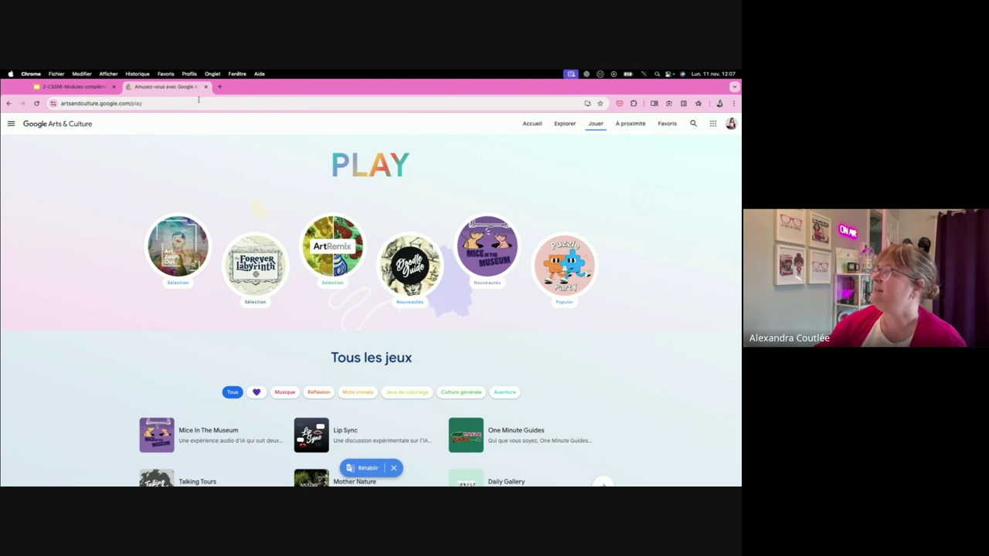
# - Switch to Google Classroom and draft an announcement in the Cours Test CSSMI stream reading "Voici l'Oeuvre du jour"
pyautogui.press('super+grave')
pyautogui.press('super+grave')
pyautogui.click(9, 137)
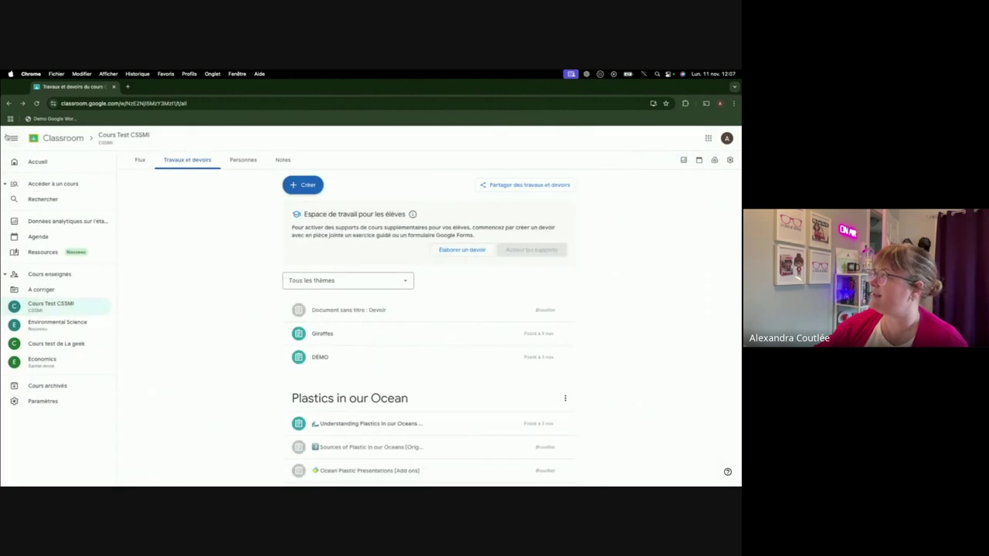
pyautogui.click(145, 162)
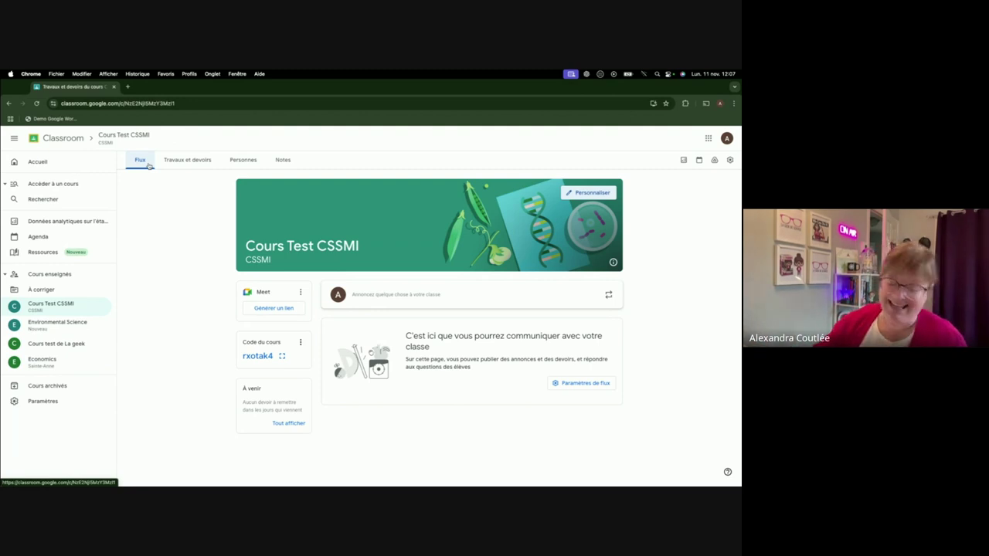
pyautogui.click(393, 294)
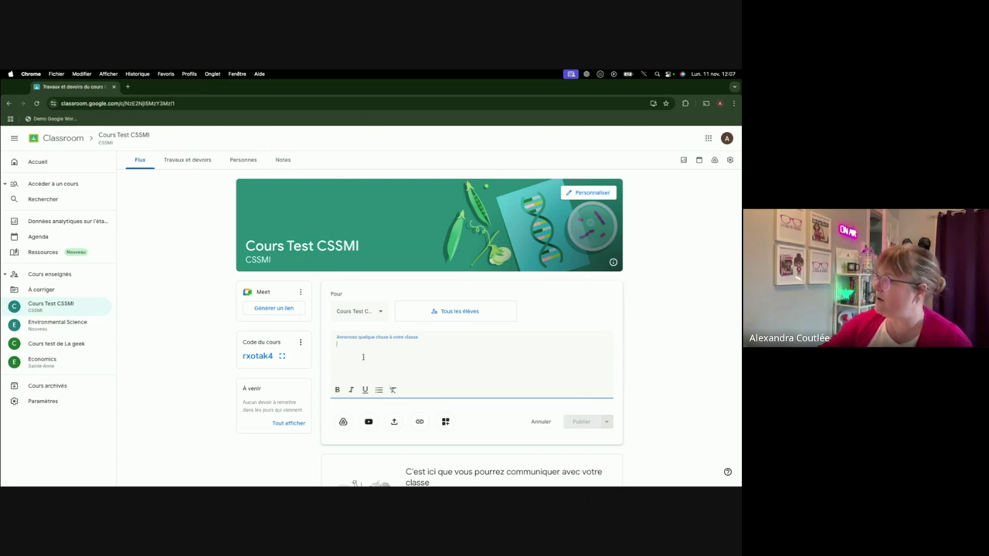
pyautogui.write("Voici l'Oeuvre du jour")
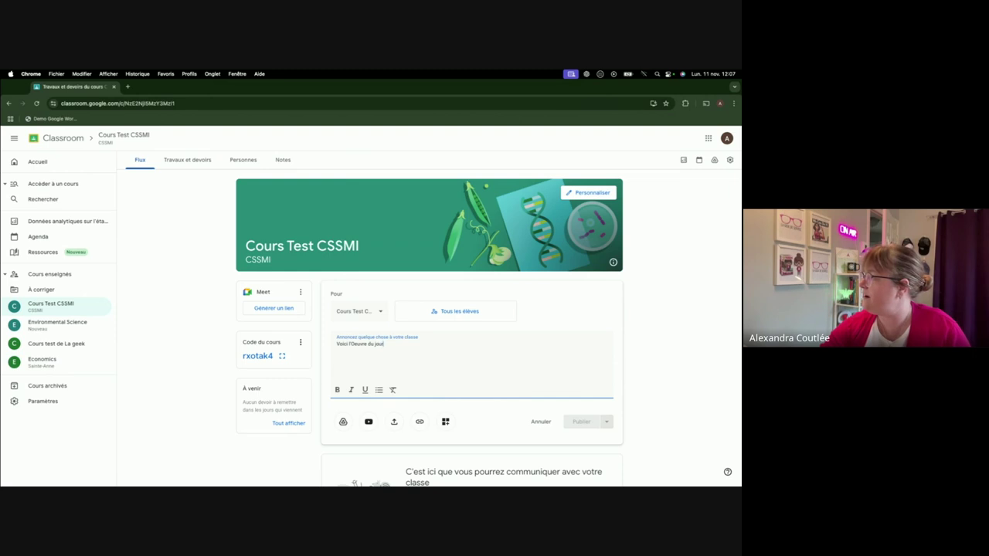
# - Attach "Young Girls at the Piano" from the Google Arts & Culture add-on to the announcement and publish it
pyautogui.click(446, 423)
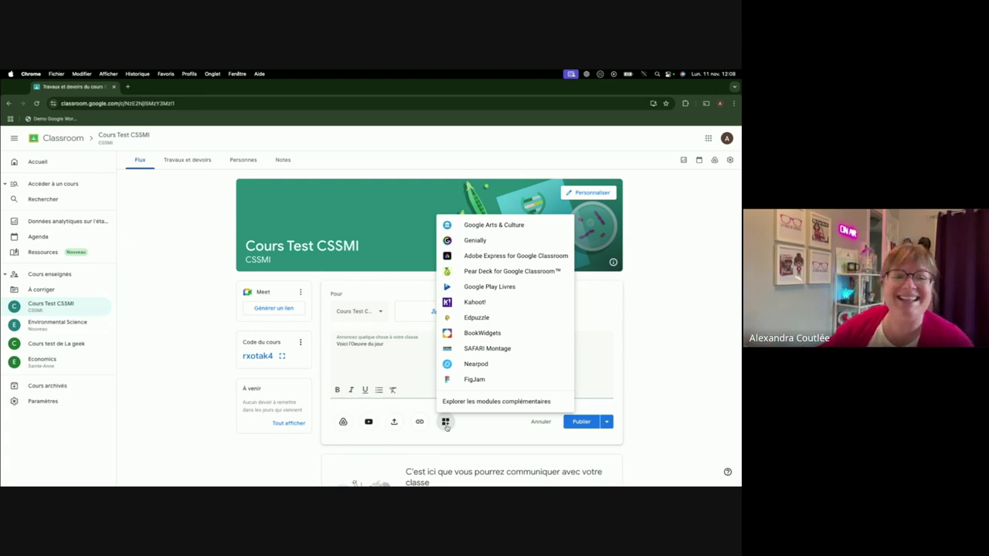
pyautogui.click(481, 225)
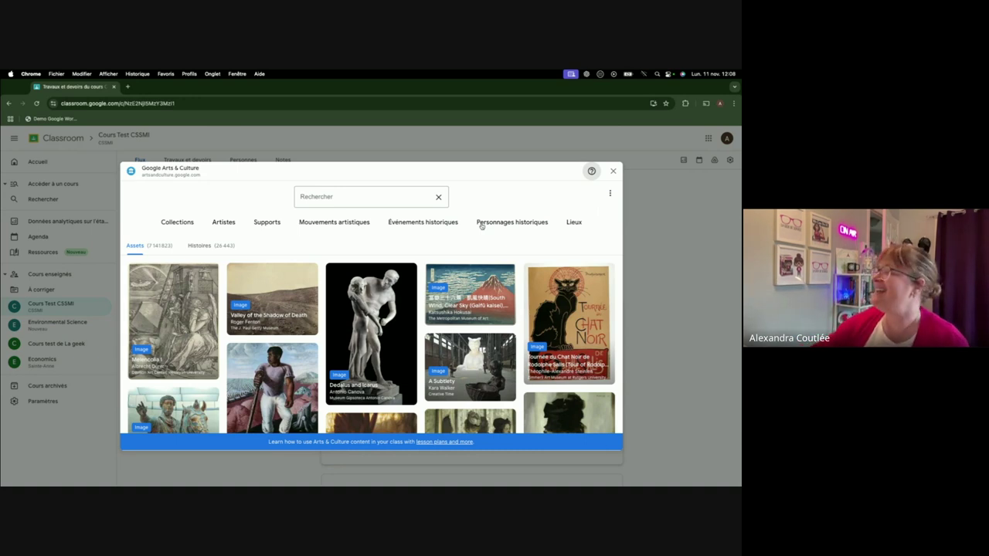
pyautogui.scroll(-5, 396, 265)
pyautogui.scroll(-5, 391, 265)
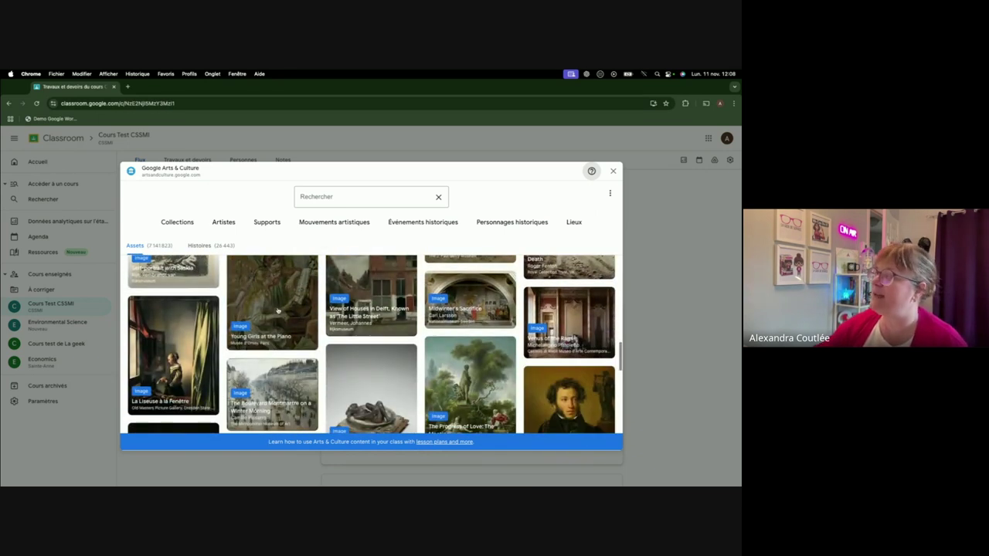
pyautogui.click(277, 310)
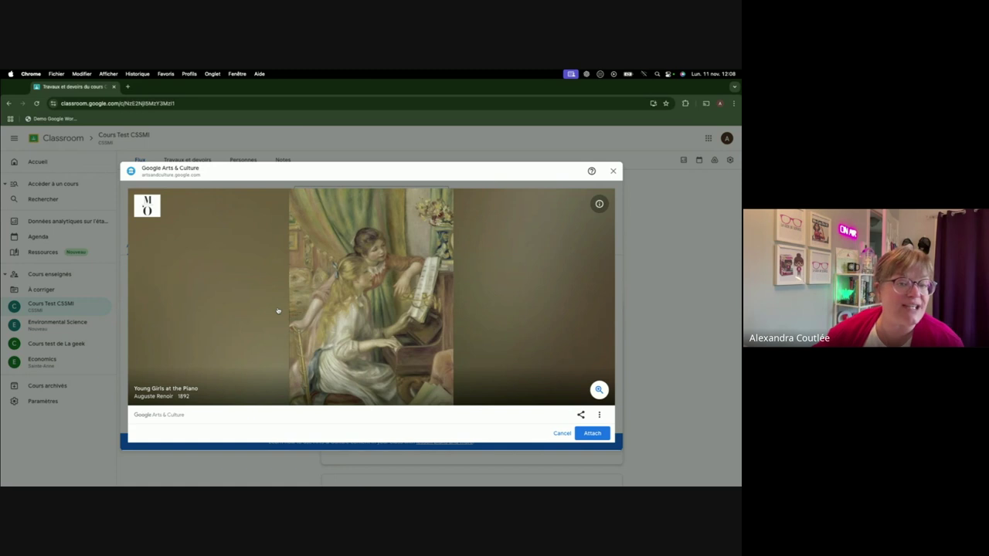
pyautogui.click(597, 437)
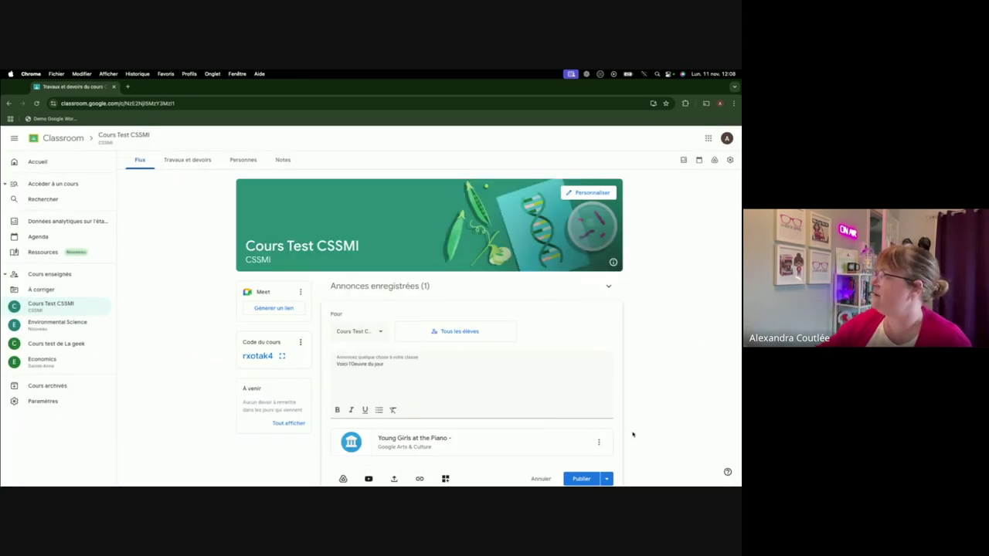
pyautogui.scroll(-2, 622, 433)
pyautogui.click(583, 428)
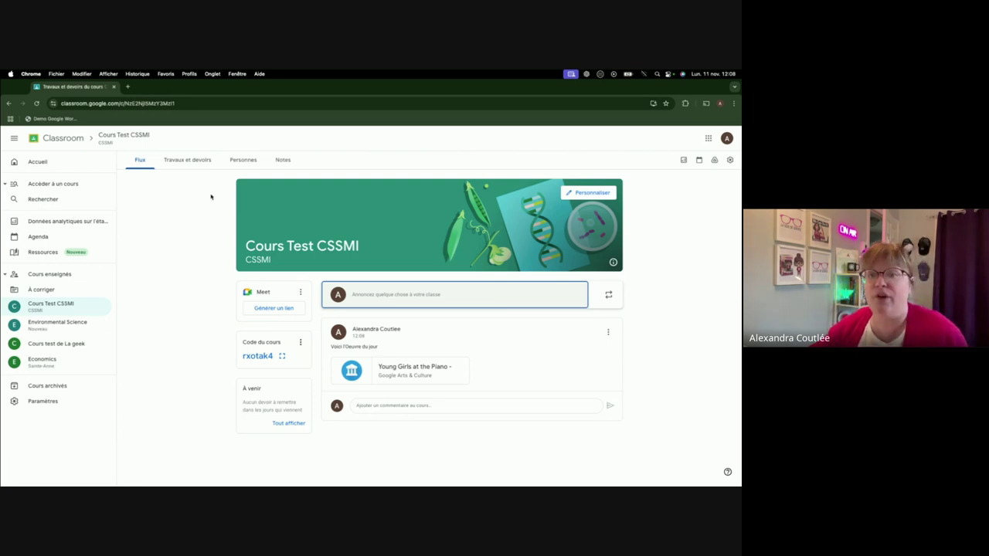
# - Create a multiple-choice question in the course's classwork asking "As-tu consulté la ressource"
pyautogui.click(189, 160)
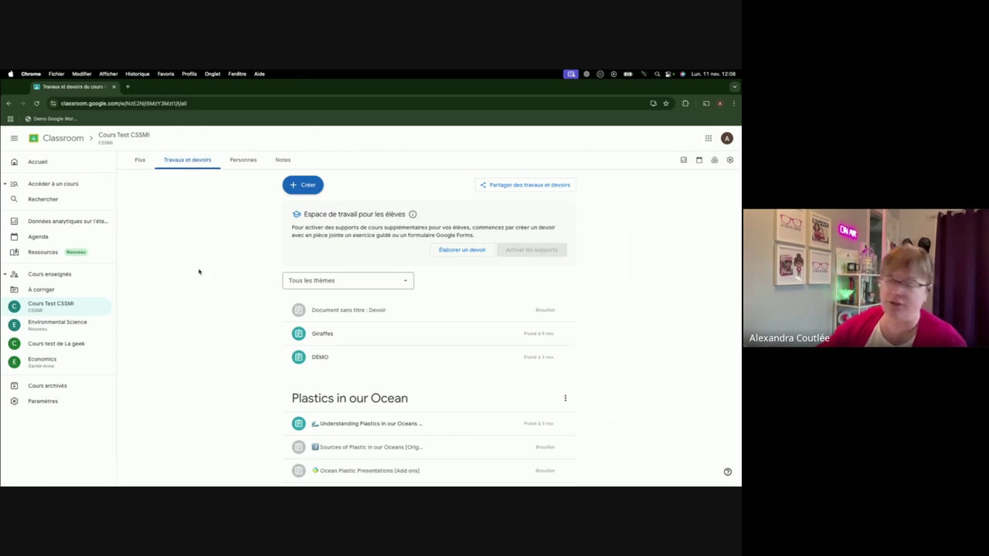
pyautogui.click(303, 186)
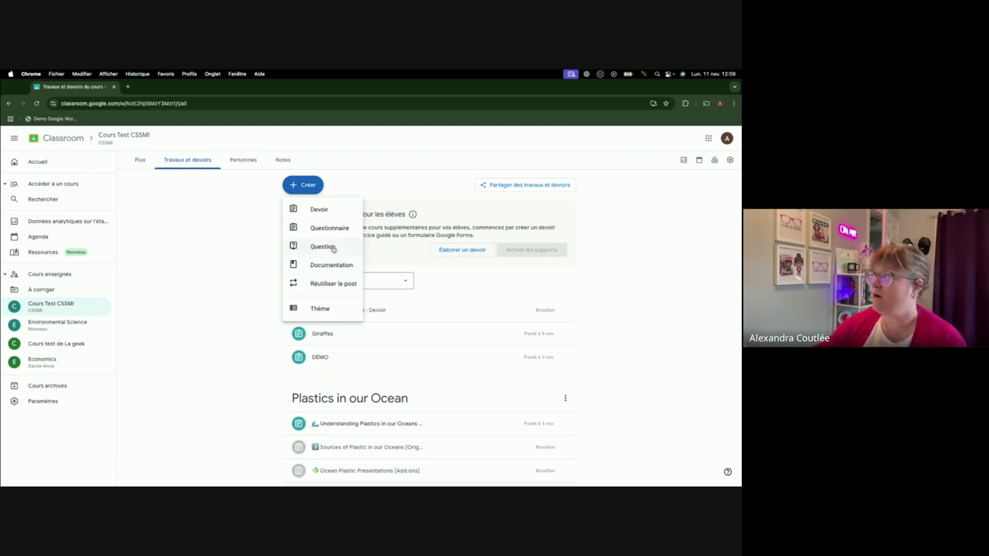
pyautogui.click(323, 246)
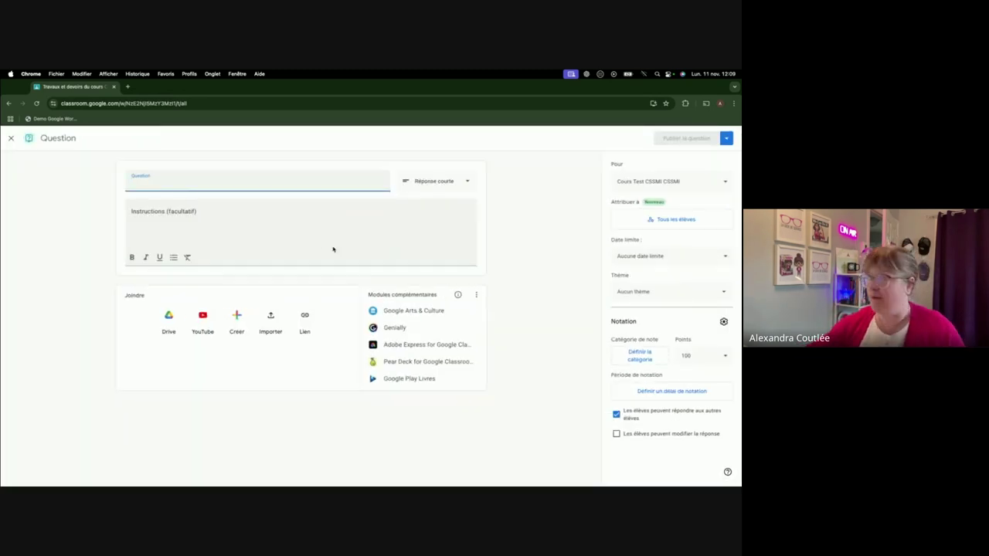
pyautogui.click(430, 184)
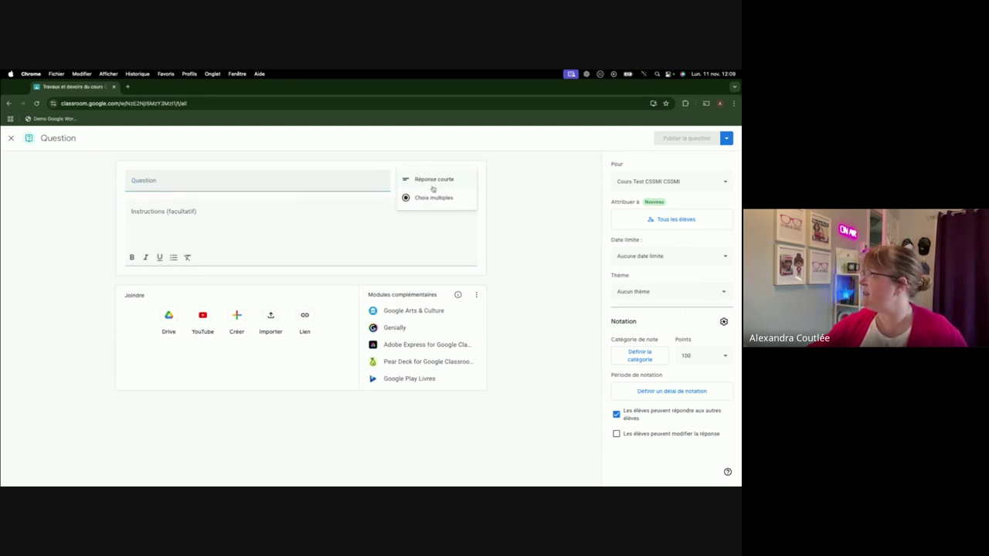
pyautogui.click(433, 197)
pyautogui.click(221, 184)
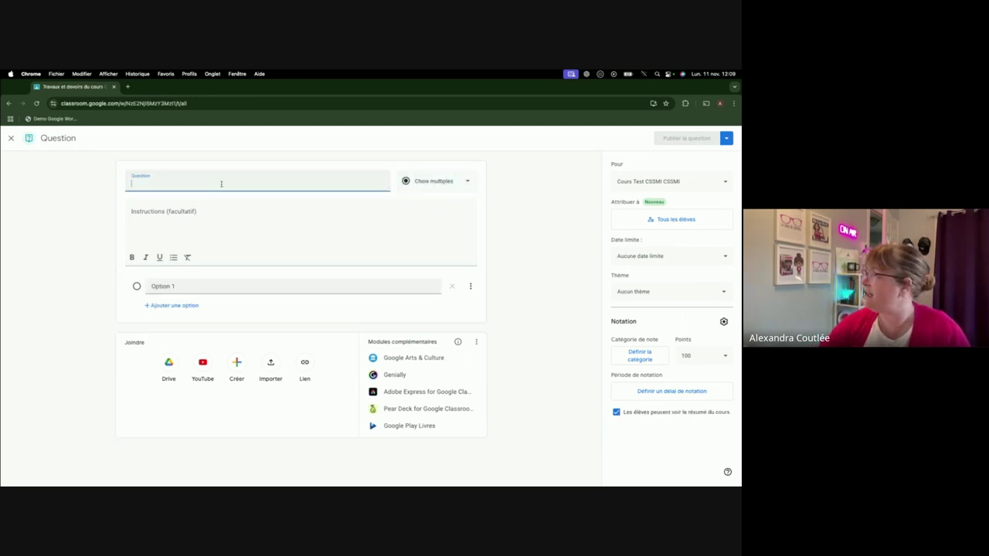
pyautogui.write('As-tu cons')
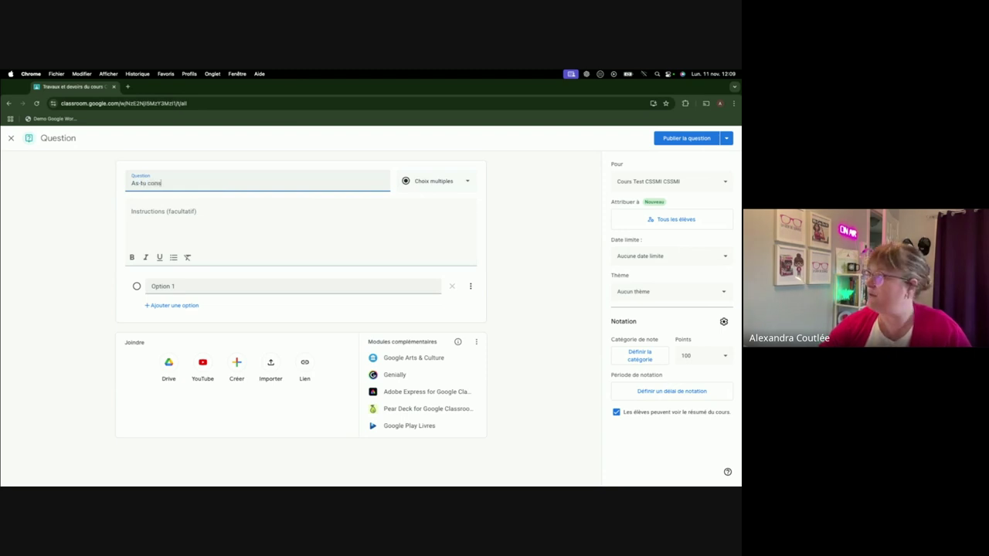
pyautogui.write('ulté la ressource')
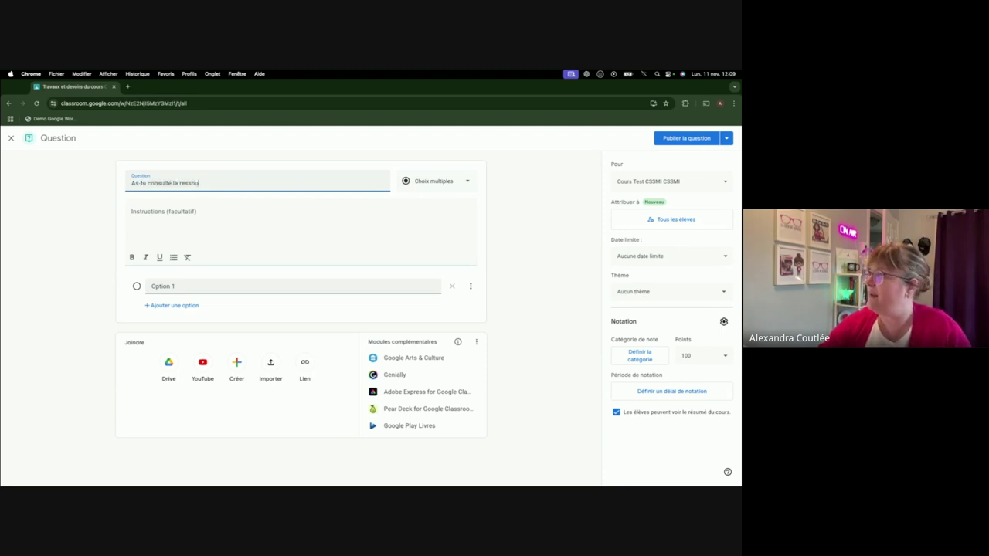
# - Set the question's answer options to "oui" and "non"
pyautogui.click(192, 286)
pyautogui.press('BackSpace')
pyautogui.press('BackSpace')
pyautogui.press('BackSpace')
pyautogui.press('BackSpace')
pyautogui.press('BackSpace')
pyautogui.press('BackSpace')
pyautogui.press('BackSpace')
pyautogui.press('BackSpace')
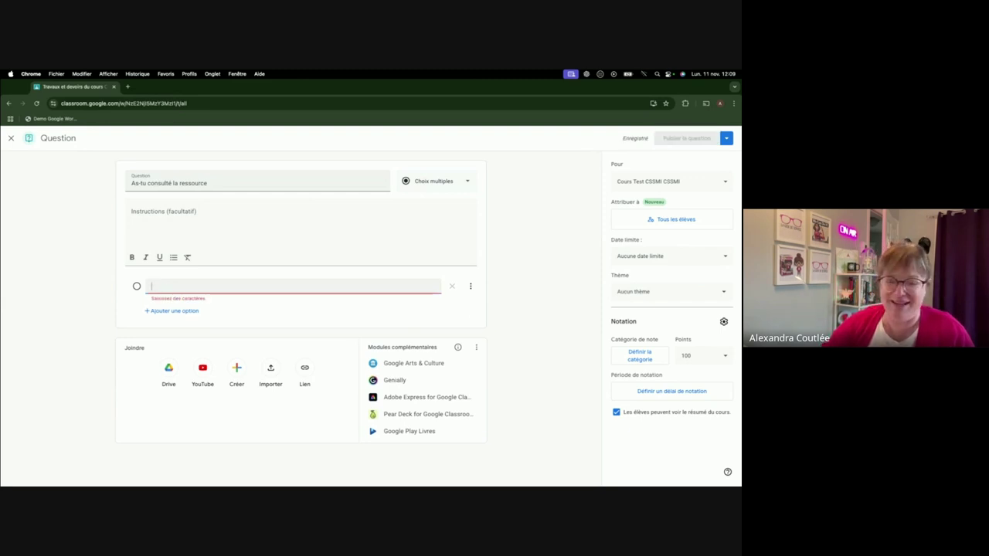
pyautogui.write('oui')
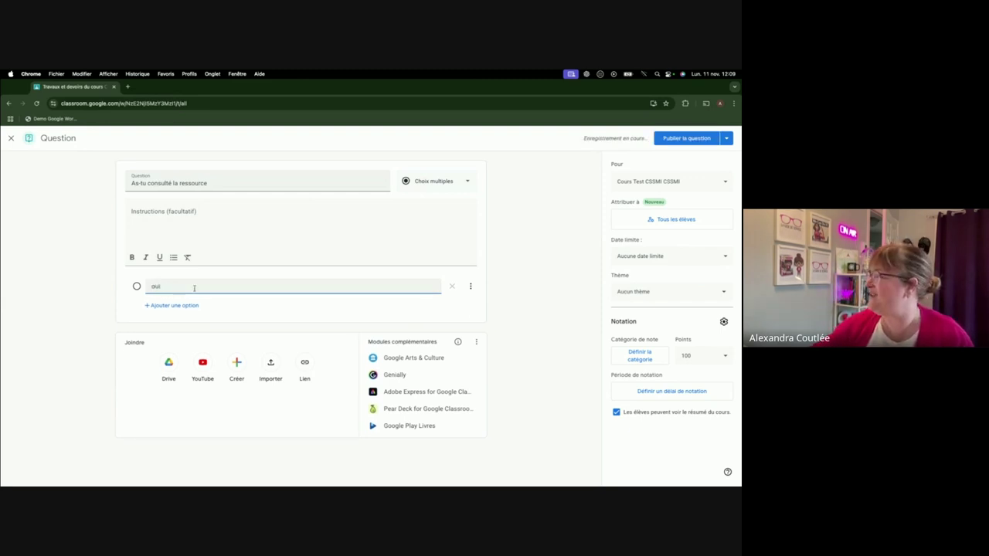
pyautogui.click(169, 306)
pyautogui.write('non')
pyautogui.click(425, 345)
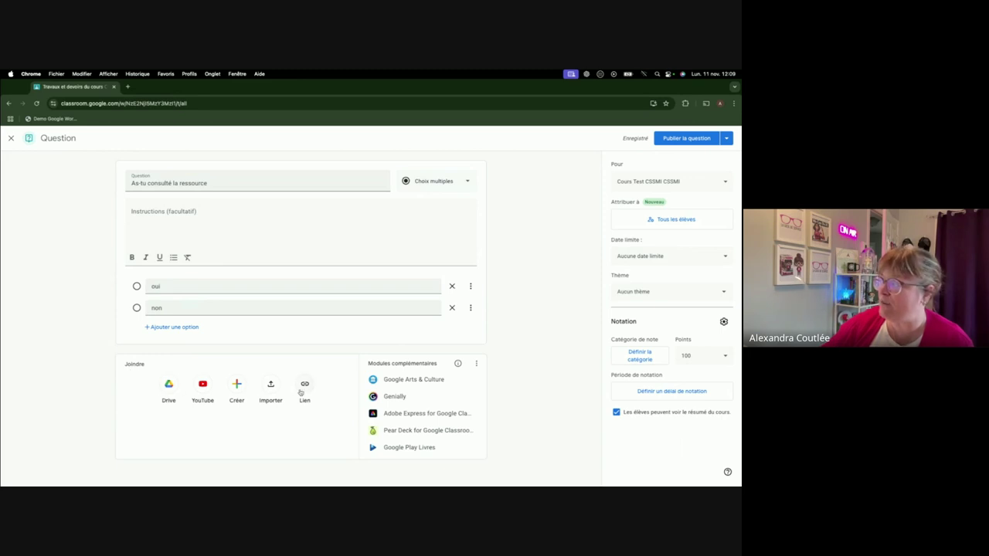
# - Search the stories of the Google Arts & Culture add-on for "Mangas" from the question's attachment options
pyautogui.click(406, 385)
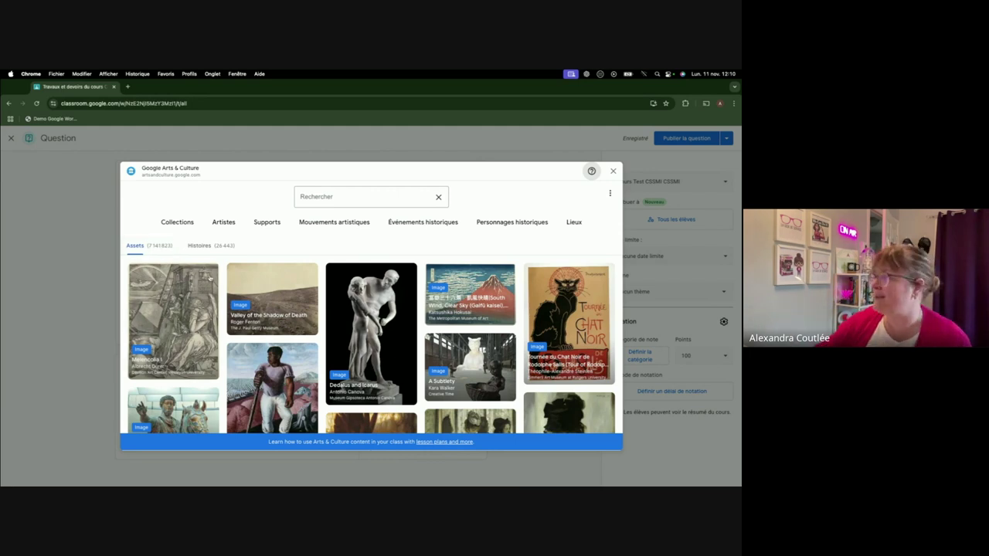
pyautogui.scroll(-10, 222, 316)
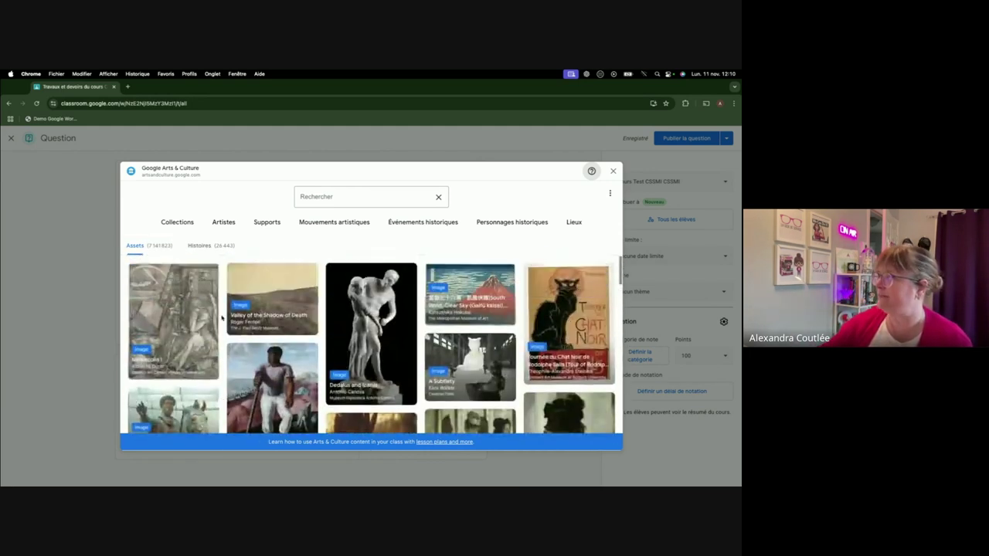
pyautogui.click(199, 246)
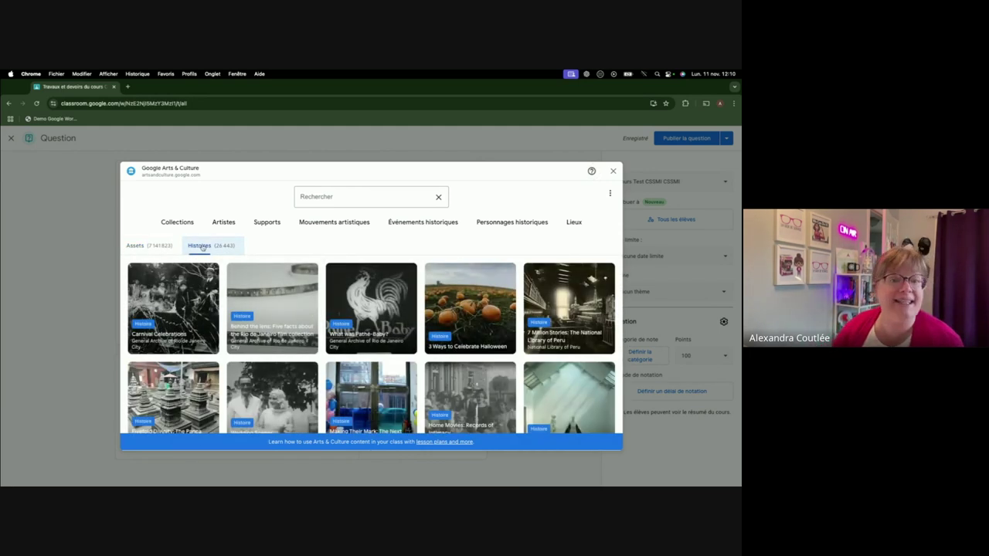
pyautogui.click(350, 192)
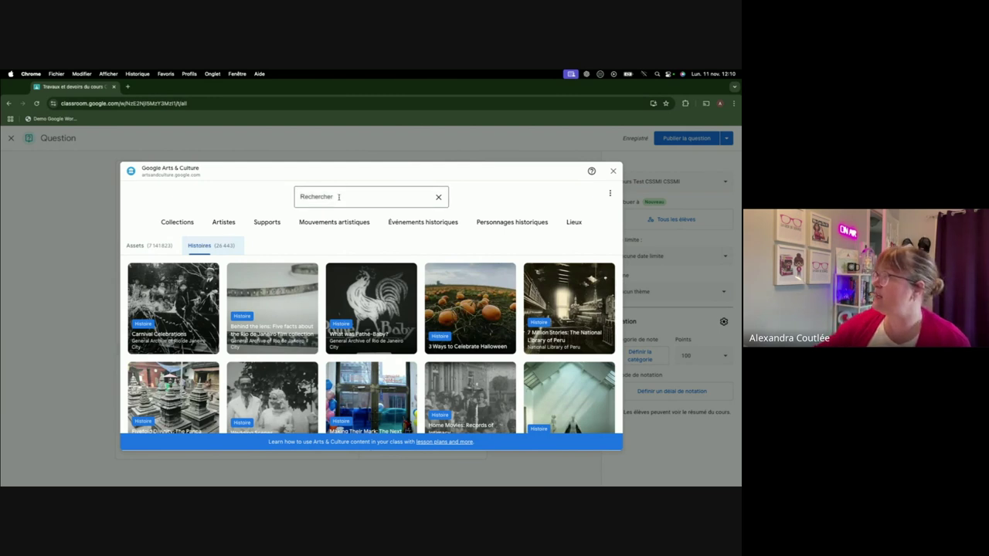
pyautogui.click(354, 219)
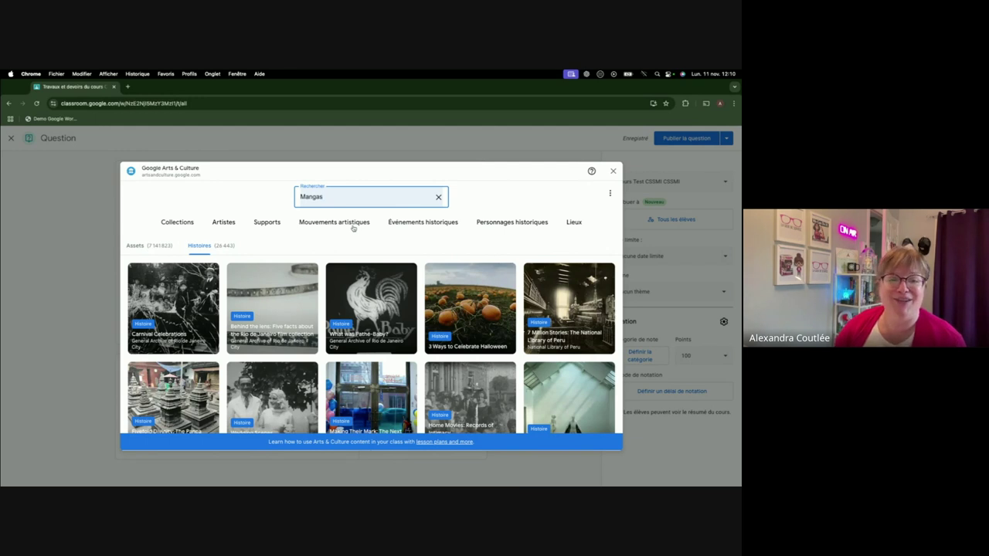
pyautogui.scroll(-3, 294, 291)
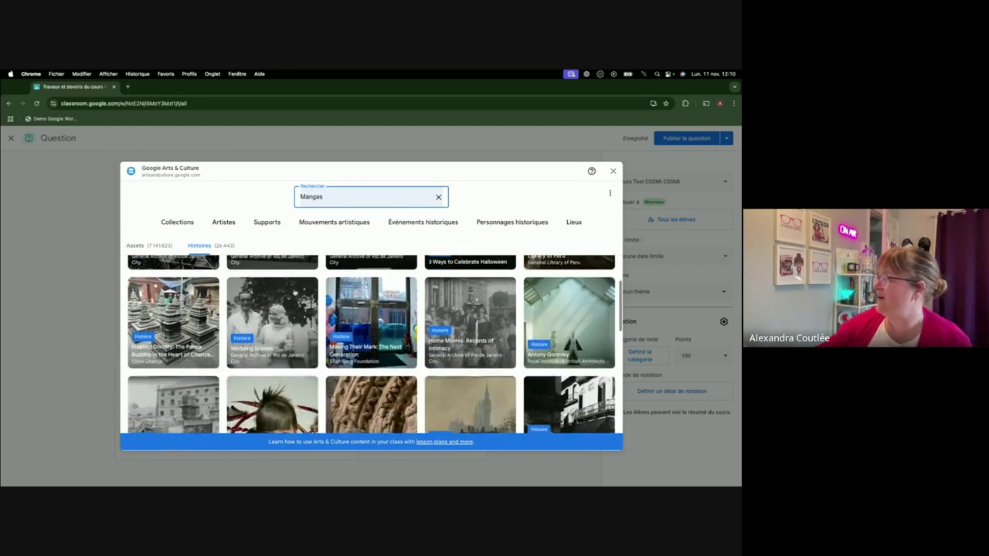
pyautogui.click(328, 224)
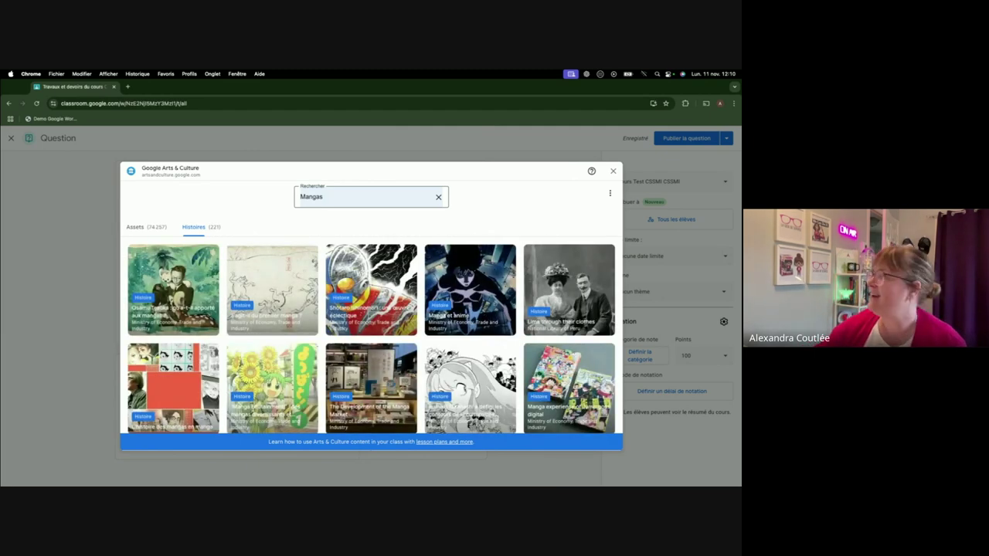
# - Browse the manga stories and open the preview of "L'histoire des mangas en manga"
pyautogui.scroll(-10, 374, 335)
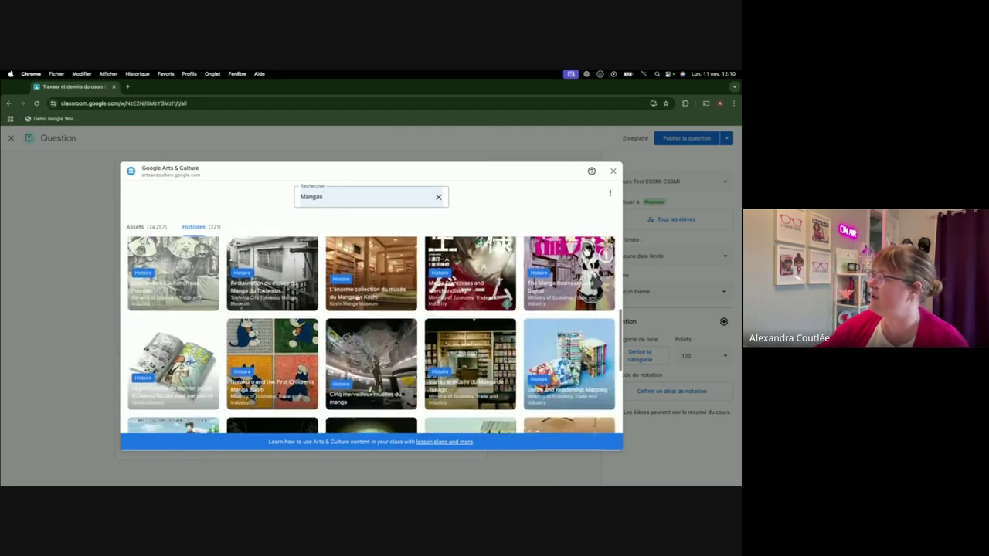
pyautogui.scroll(-3, 357, 297)
pyautogui.scroll(5, 356, 297)
pyautogui.scroll(5, 357, 298)
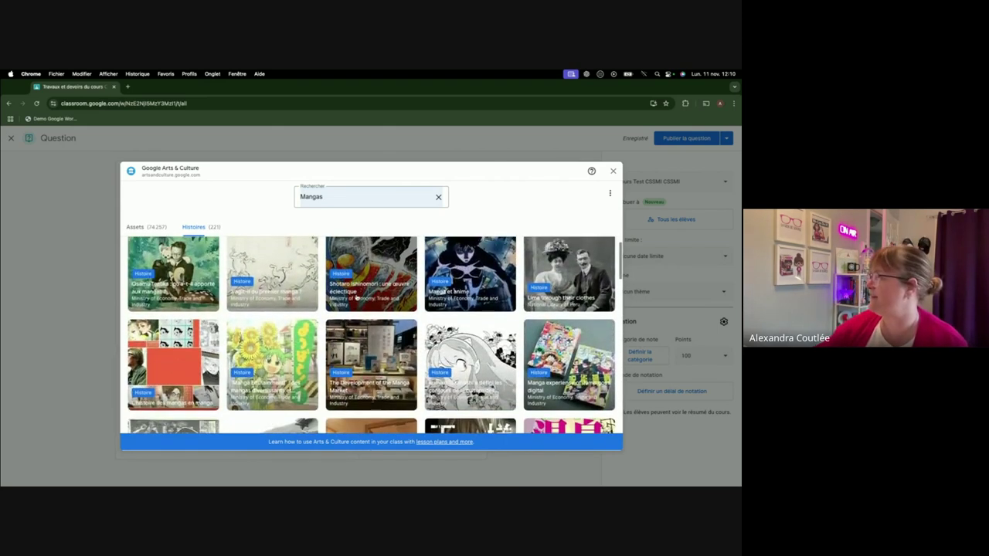
pyautogui.click(161, 344)
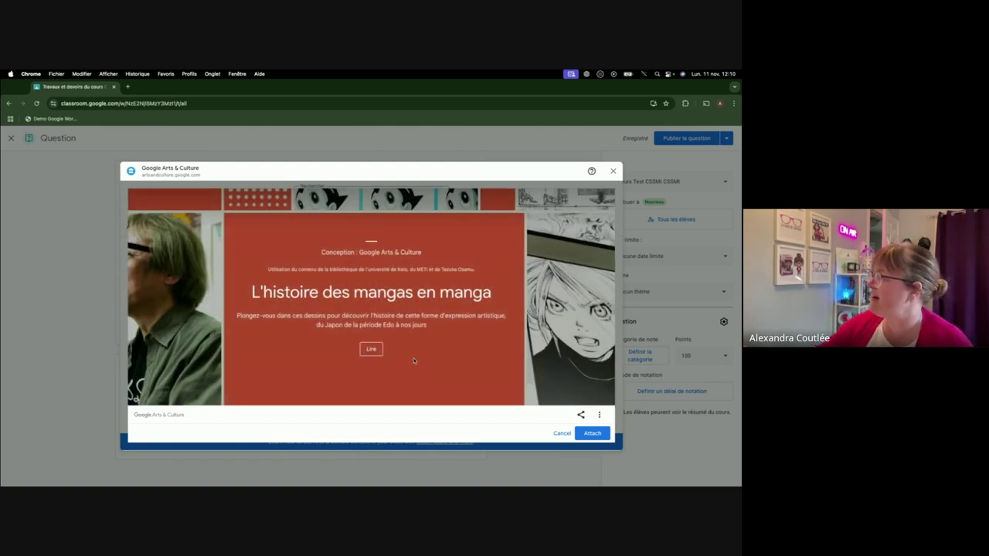
# - Read through the opening of the story "L'histoire des mangas en manga" and attach it to the question
pyautogui.click(372, 349)
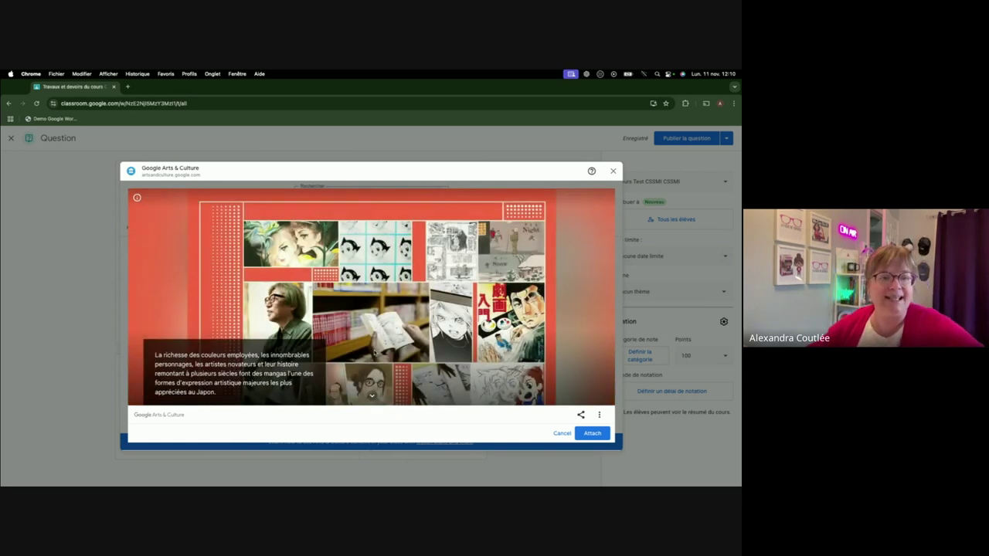
pyautogui.scroll(-3, 374, 351)
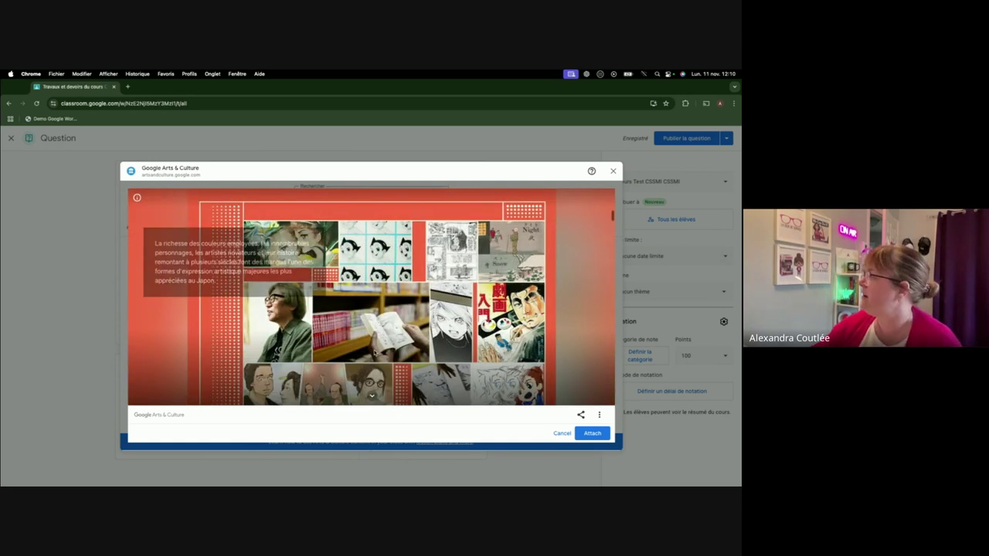
pyautogui.scroll(-5, 375, 352)
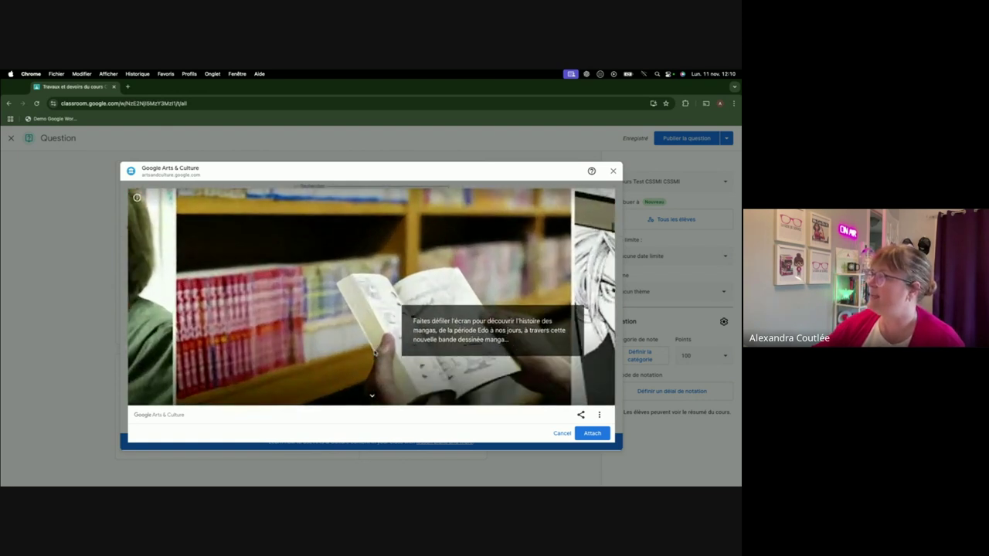
pyautogui.scroll(-5, 375, 353)
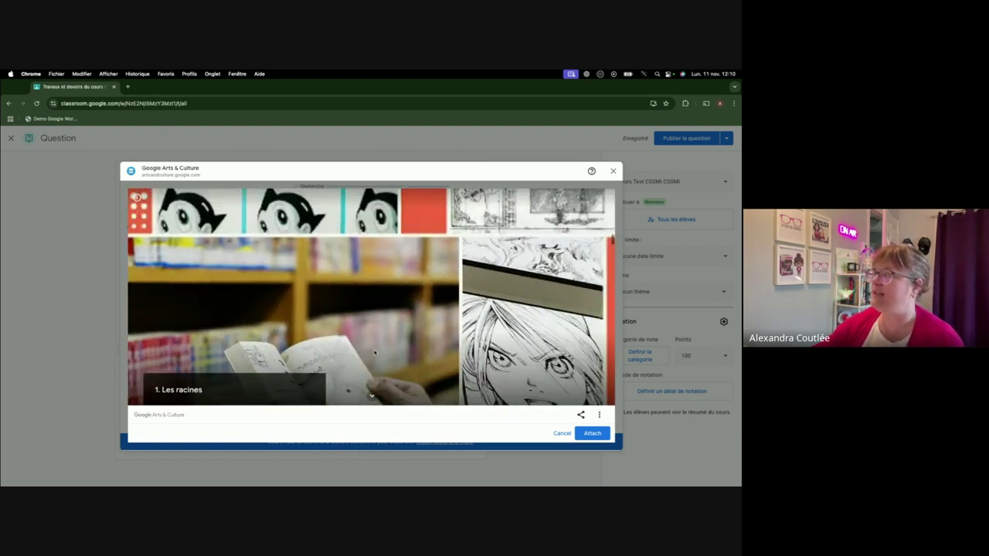
pyautogui.scroll(-3, 375, 353)
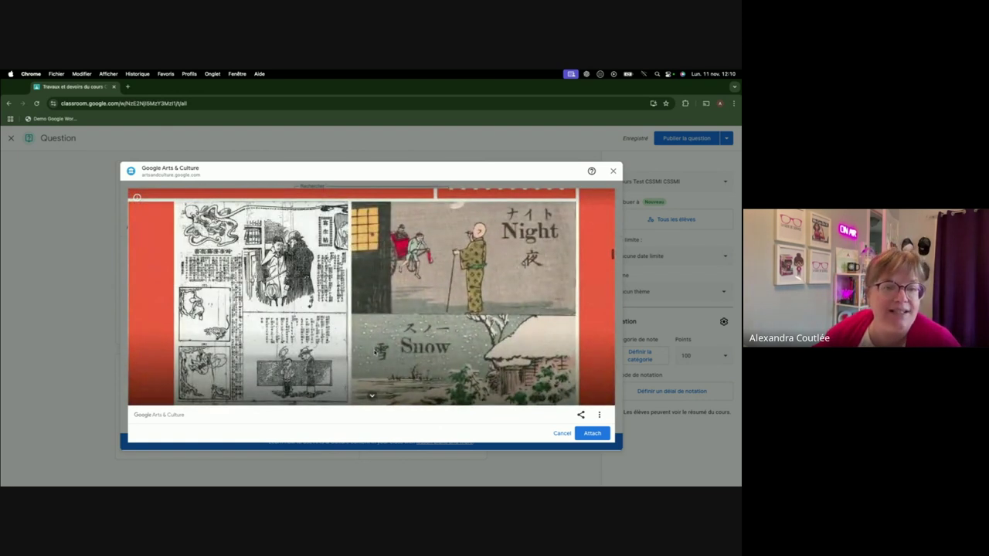
pyautogui.click(593, 433)
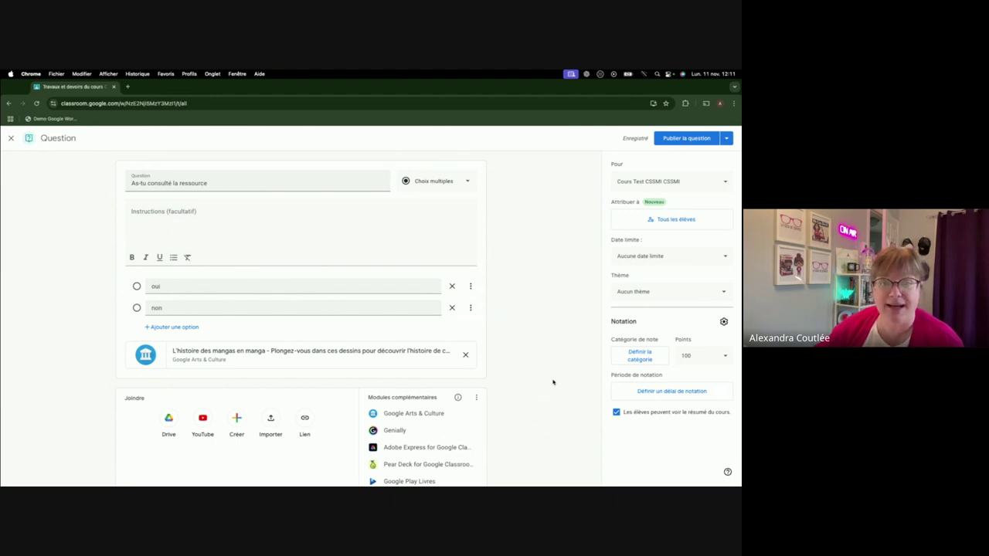
pyautogui.click(729, 185)
pyautogui.click(622, 227)
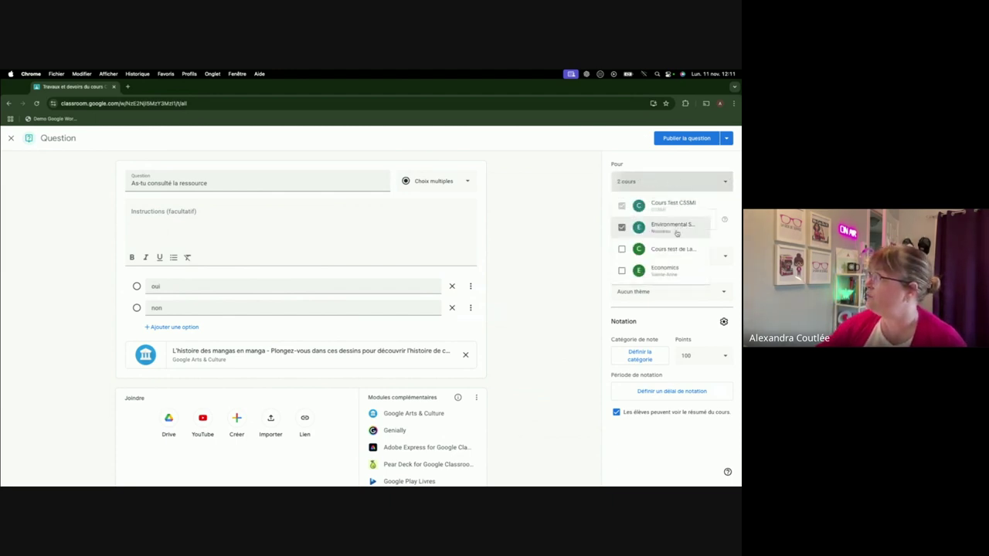
pyautogui.click(622, 227)
pyautogui.click(602, 249)
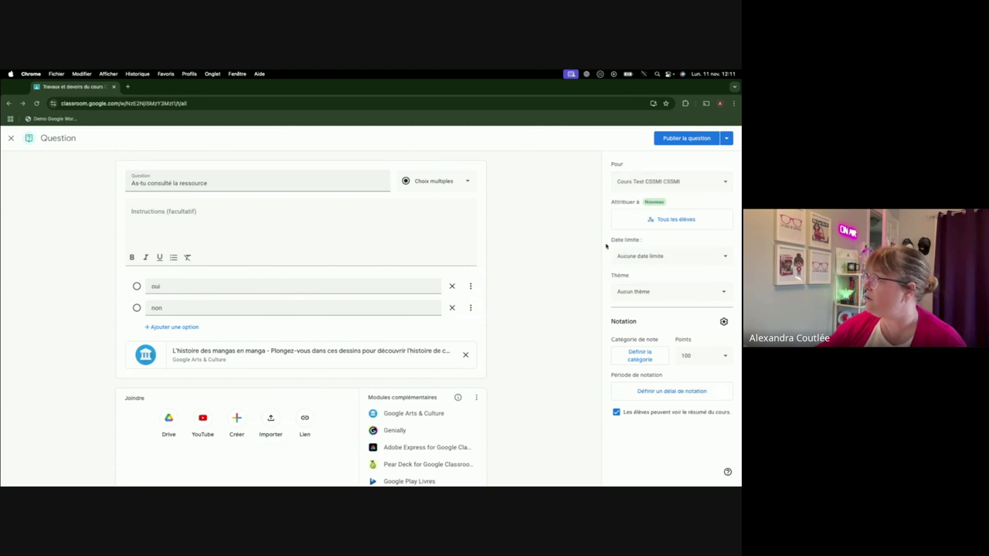
# - Check the student and group assignment options, keep the question assigned to all students, and publish it
pyautogui.click(662, 223)
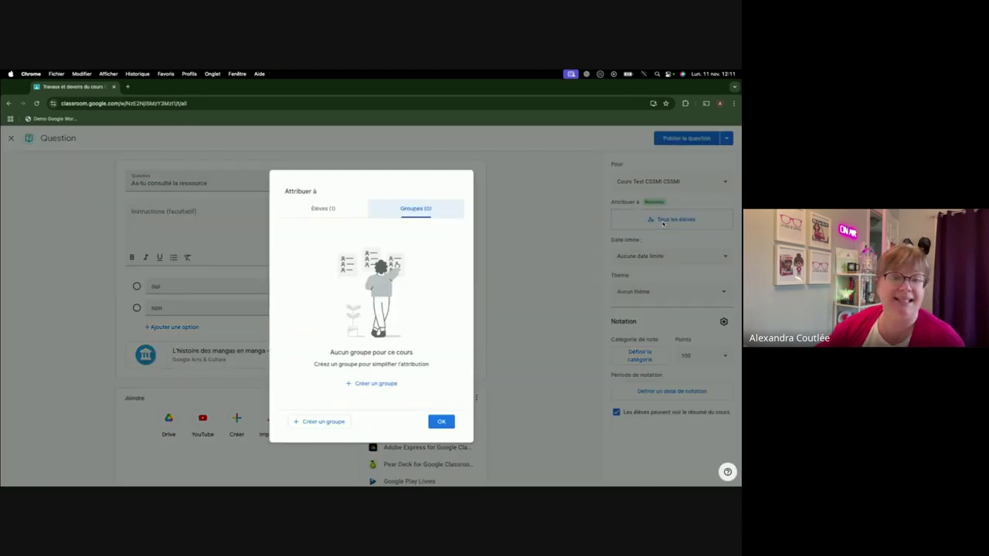
pyautogui.click(348, 208)
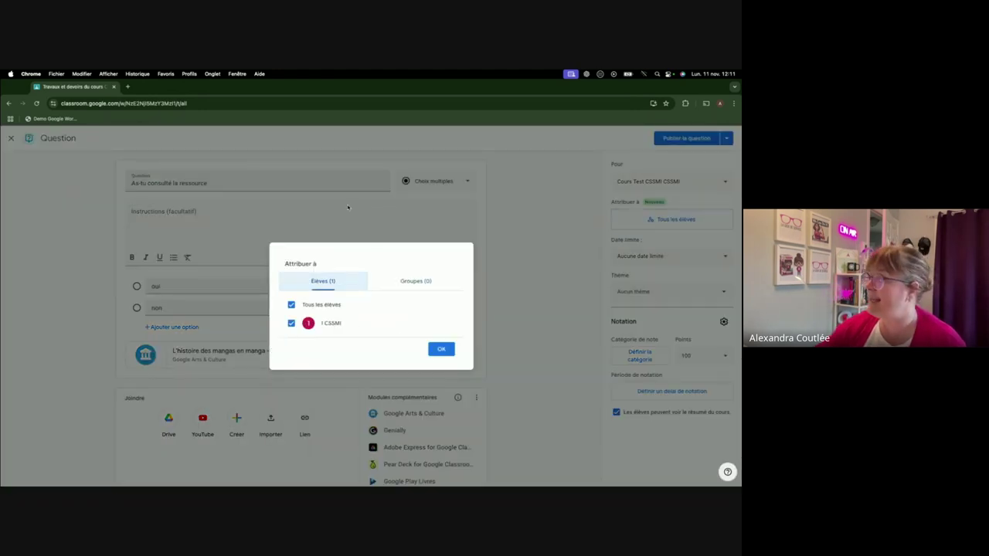
pyautogui.click(404, 281)
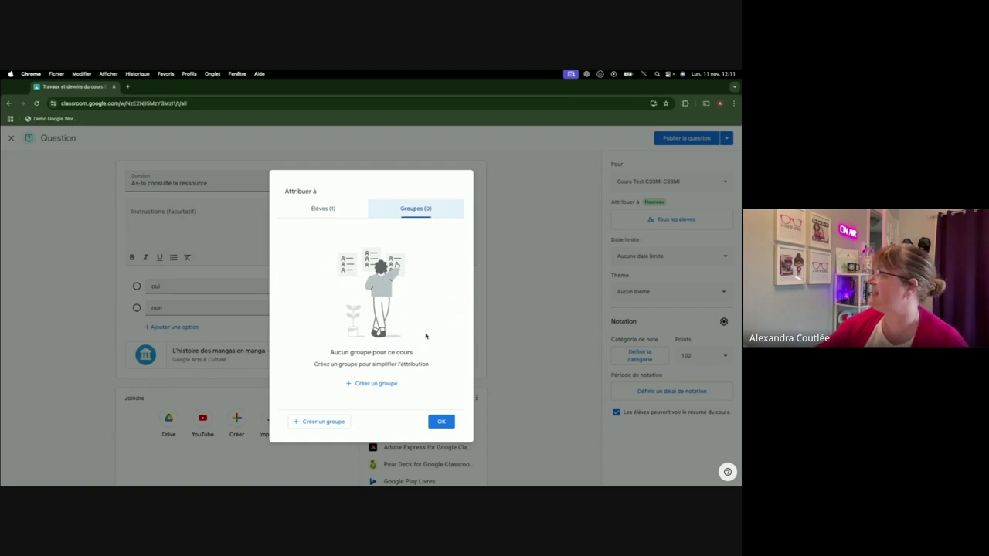
pyautogui.click(440, 423)
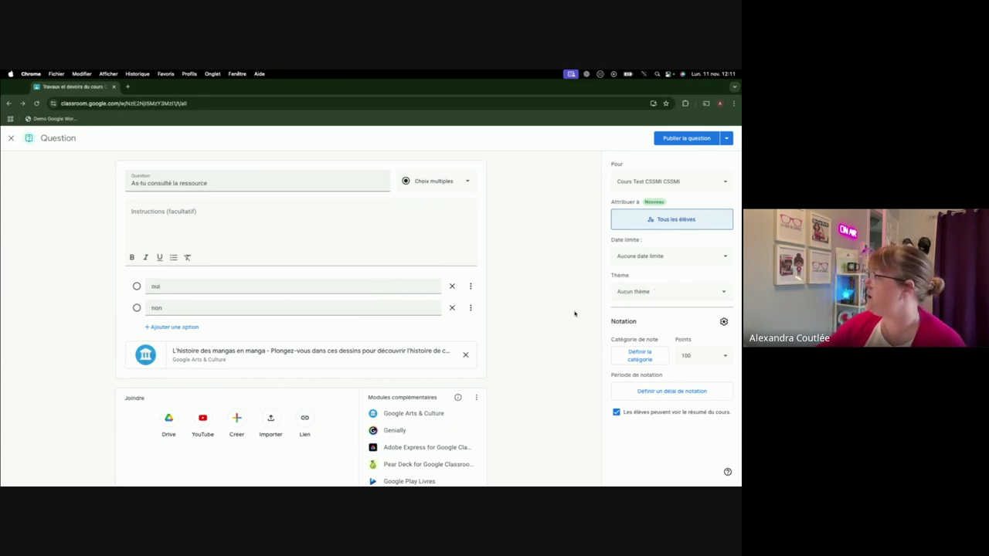
pyautogui.click(674, 143)
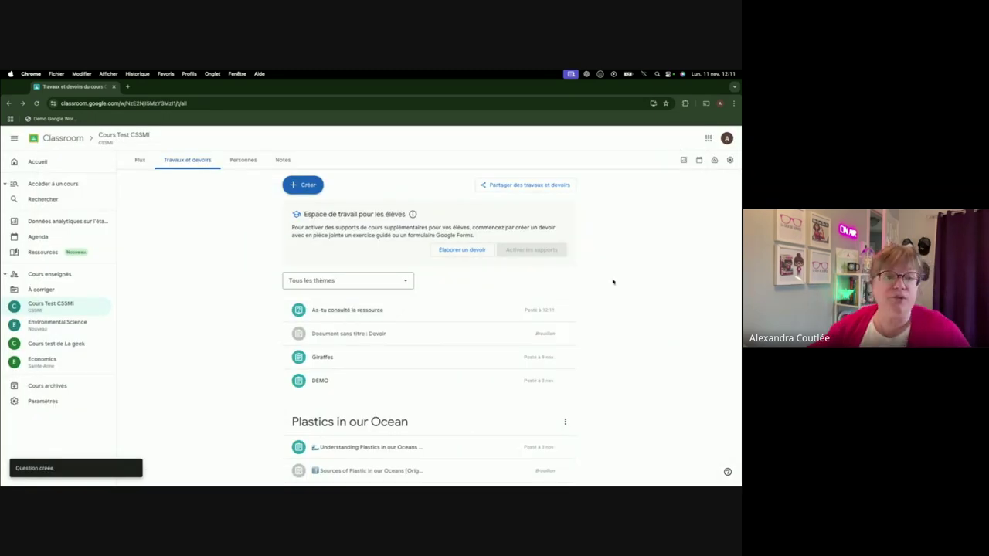
# - Switch to the student's view of the course and view the manga story attached to the question "As-tu consulté la ressource"
pyautogui.hotkey('ctrl', 'Left')
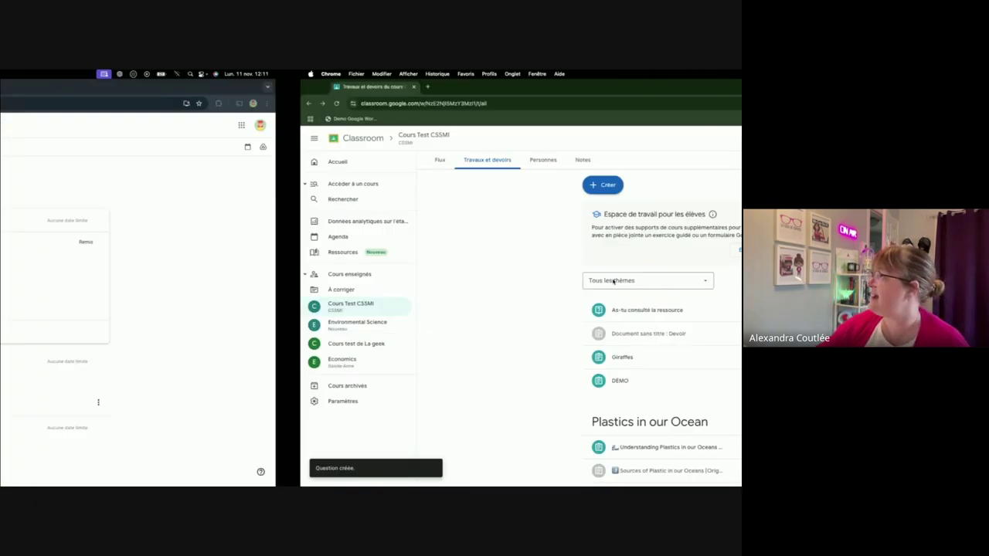
pyautogui.click(179, 143)
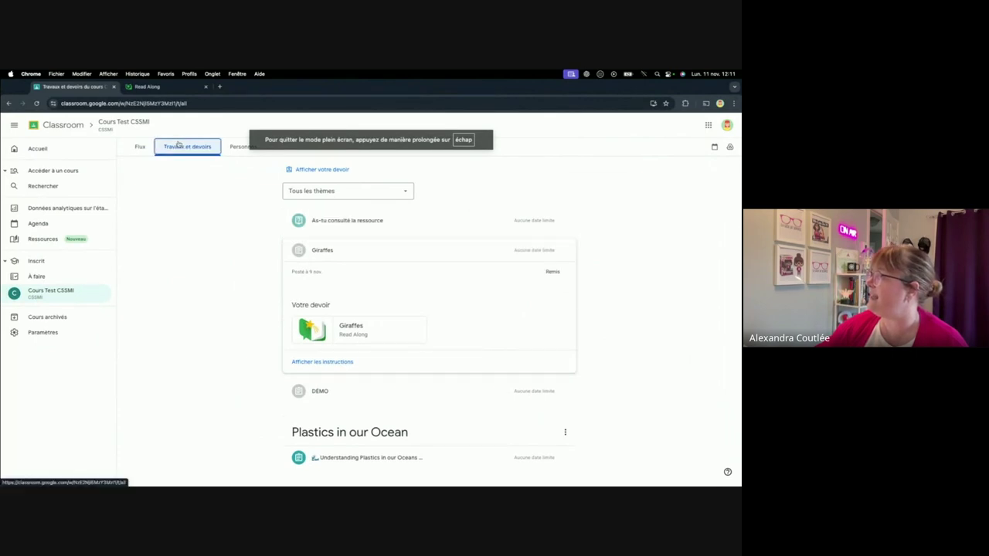
pyautogui.click(353, 223)
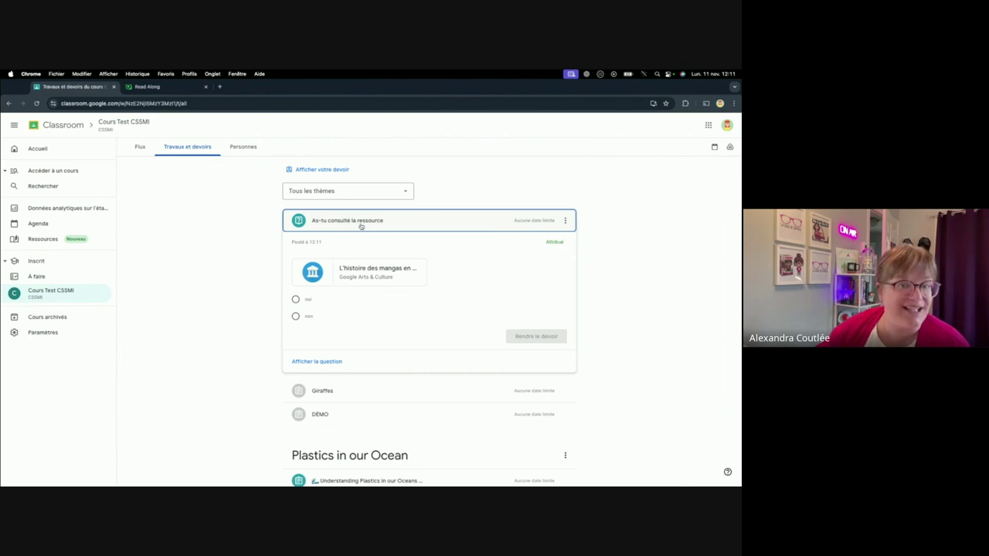
pyautogui.click(357, 270)
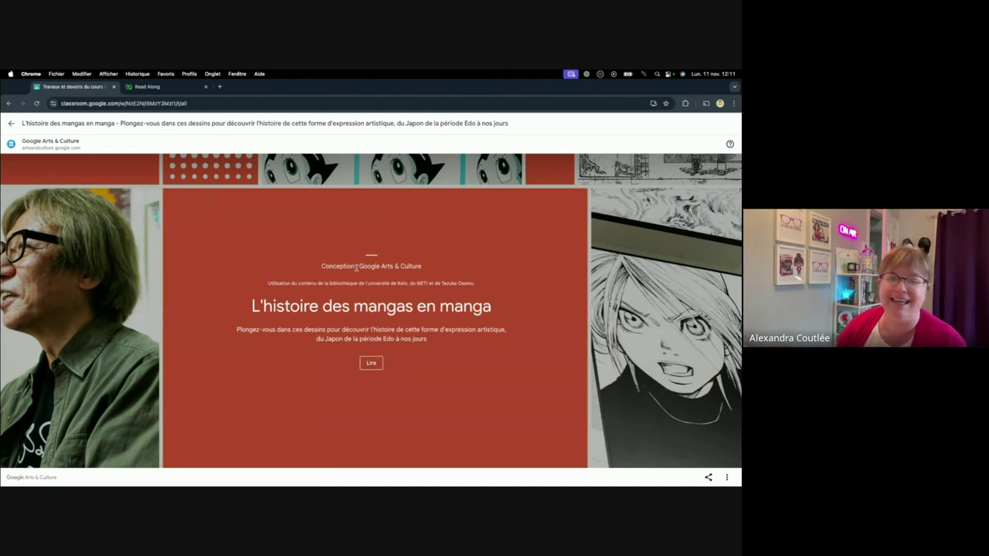
pyautogui.click(368, 369)
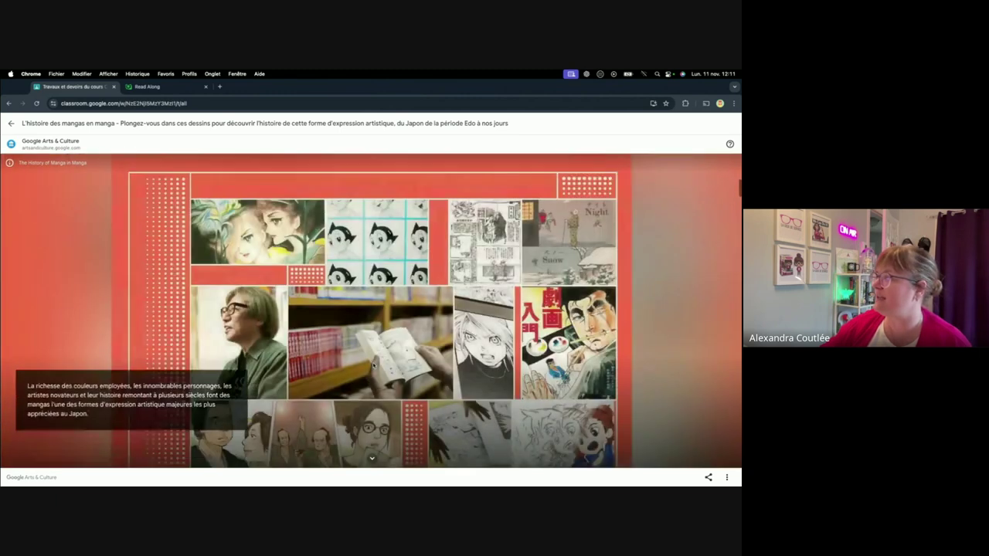
pyautogui.click(11, 123)
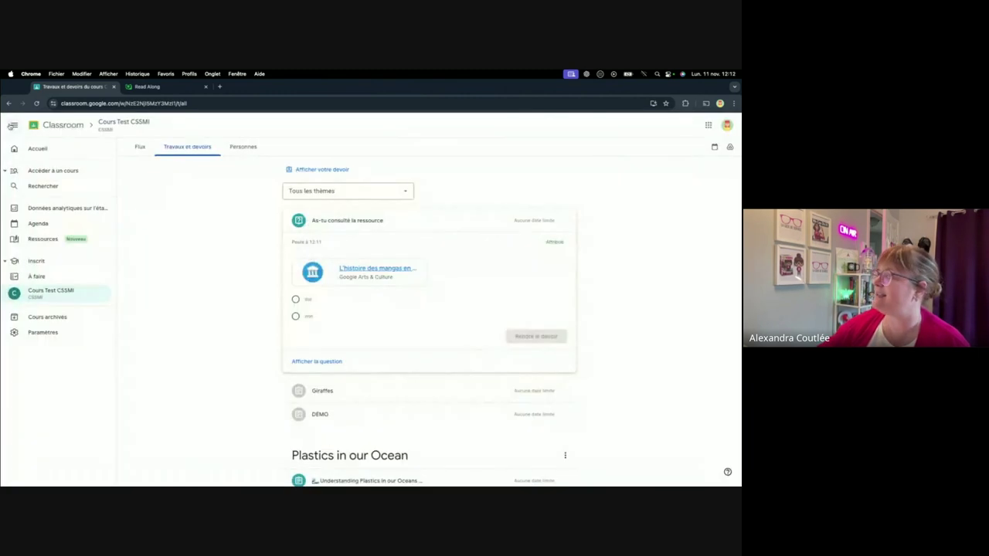
# - Answer the question with "oui" as the student and turn in the response
pyautogui.click(295, 299)
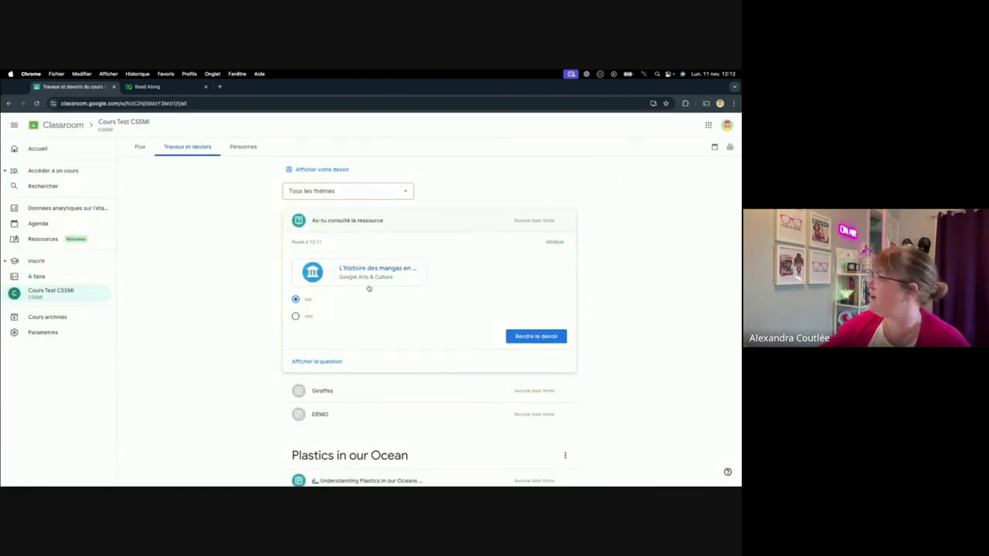
pyautogui.click(554, 344)
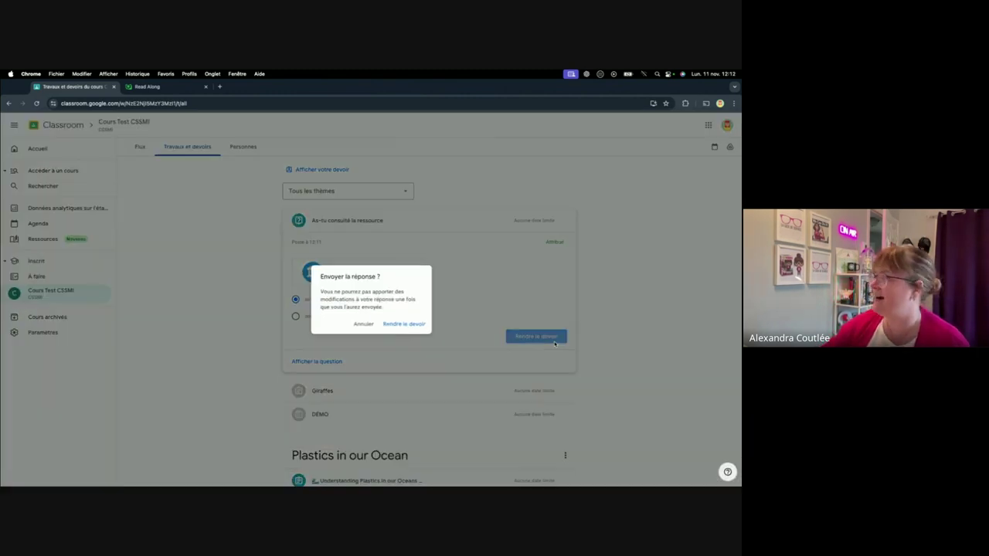
pyautogui.click(423, 327)
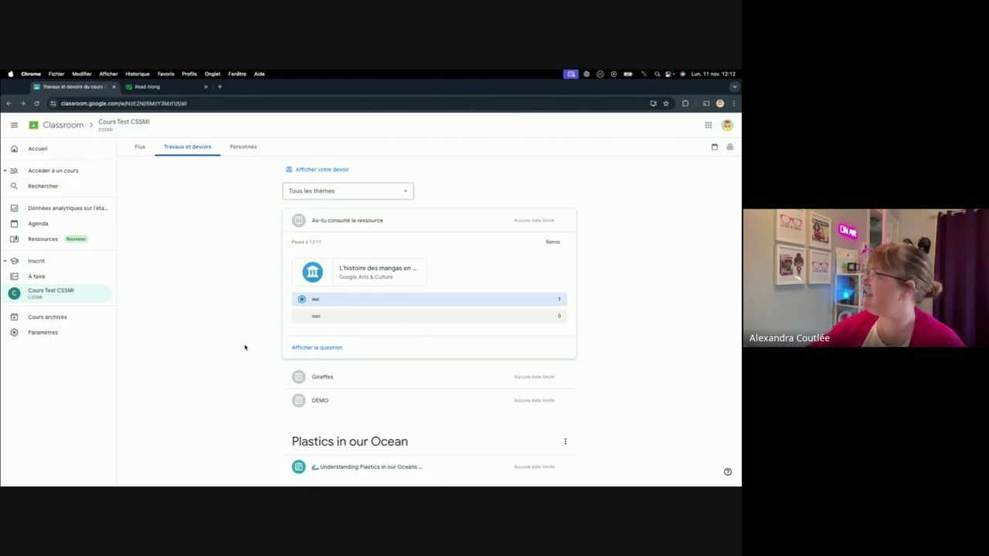
# - Switch to the Google Slides presentation "2-CSSMI-Modules complémentaires" and start the slideshow from the Google Arts & Culture slide
pyautogui.hotkey('ctrl', 'Left')
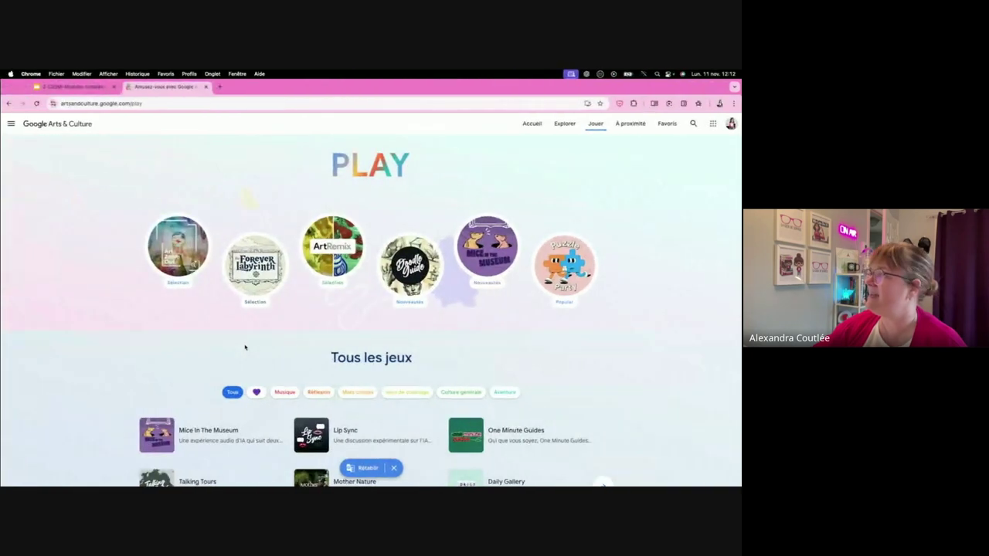
pyautogui.click(75, 87)
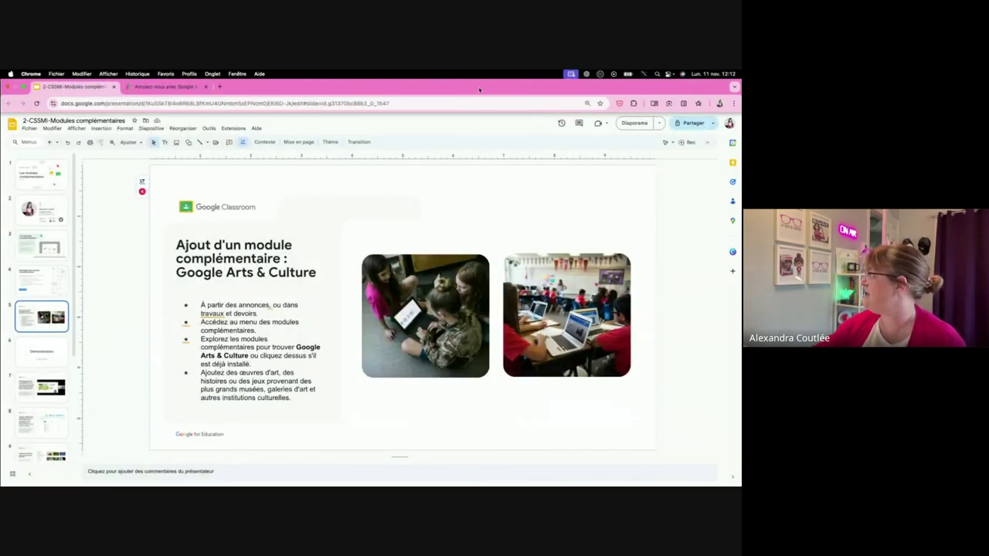
pyautogui.click(635, 124)
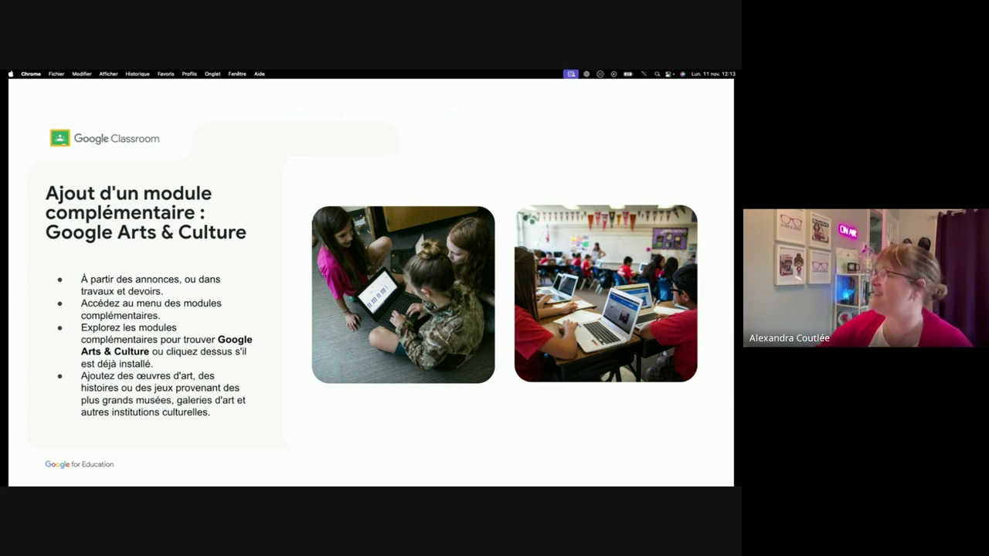
# - Present the Read Along slides up to the "Démonstration" slide, starting the video on student and class progress along the way
pyautogui.press('Right')
pyautogui.press('Right')
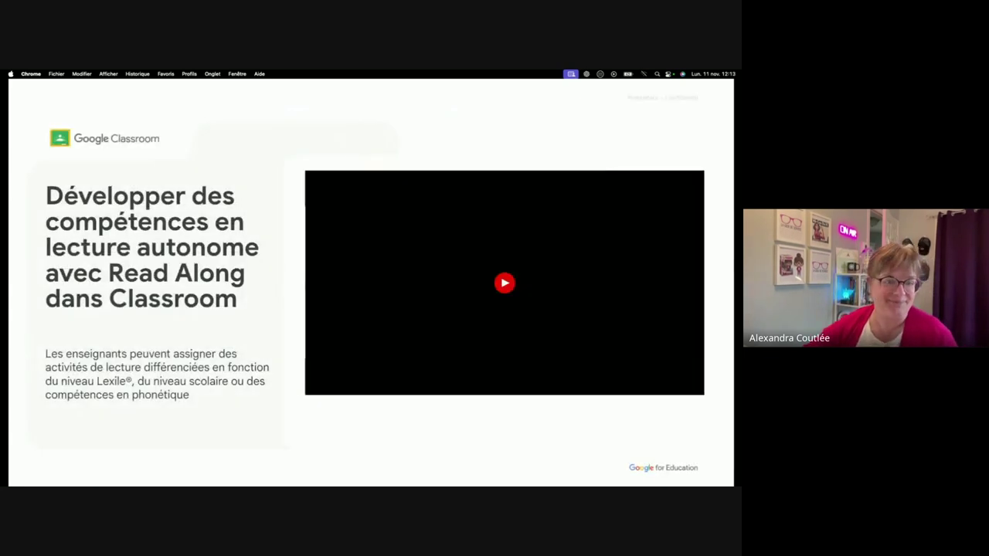
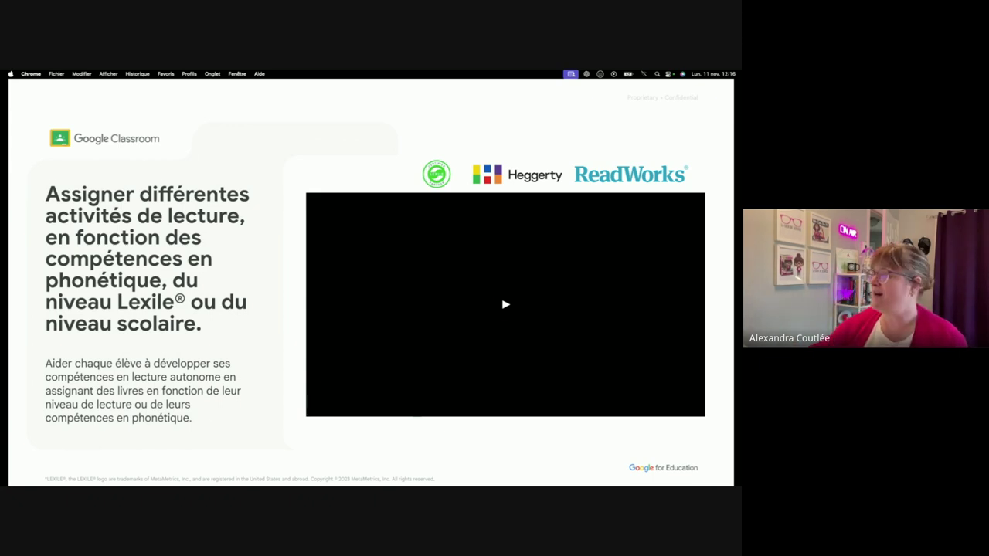
pyautogui.click(43, 472)
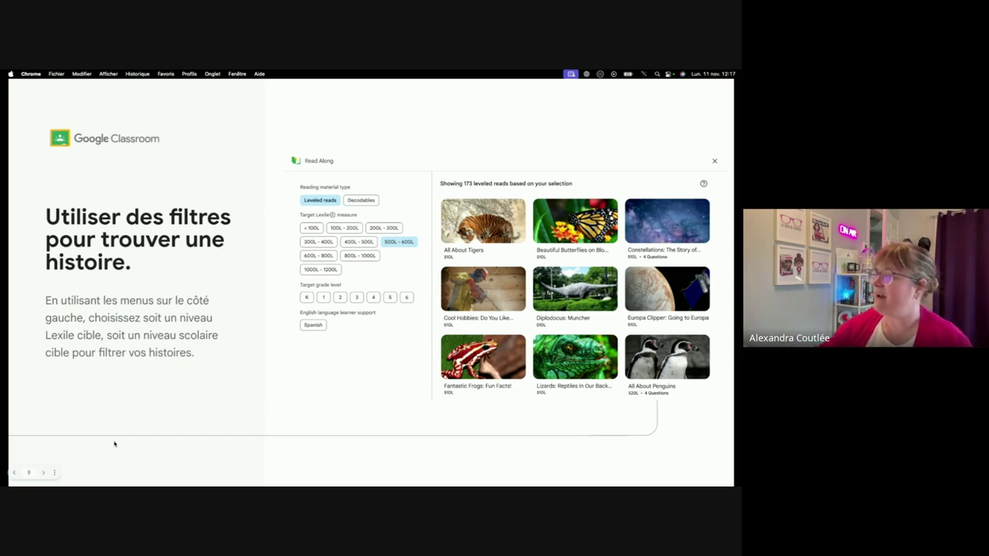
pyautogui.press('Right')
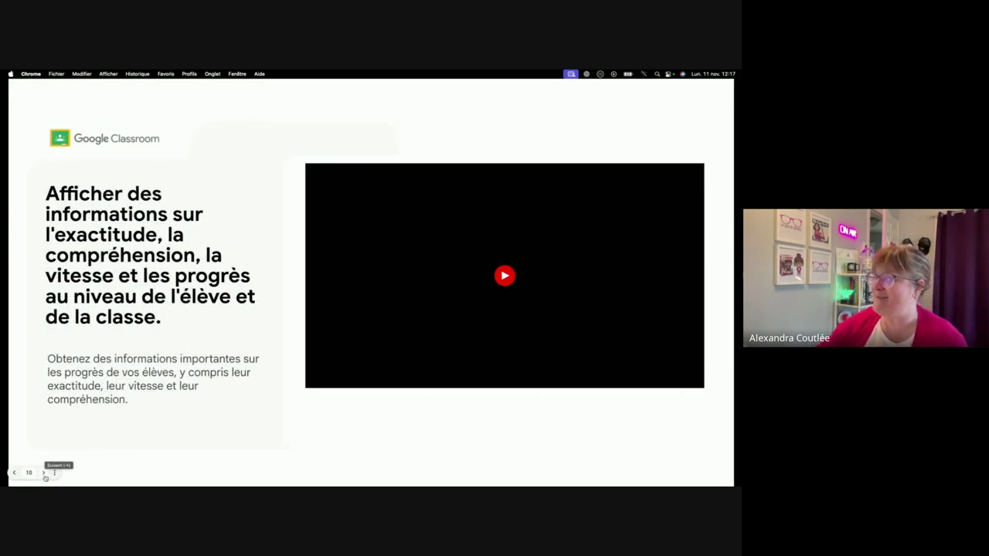
pyautogui.click(505, 275)
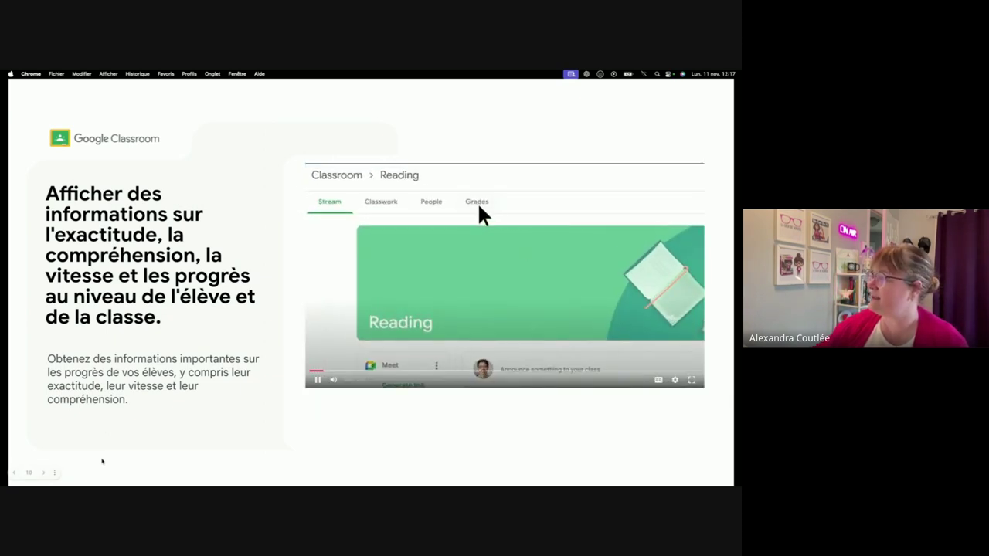
pyautogui.click(43, 473)
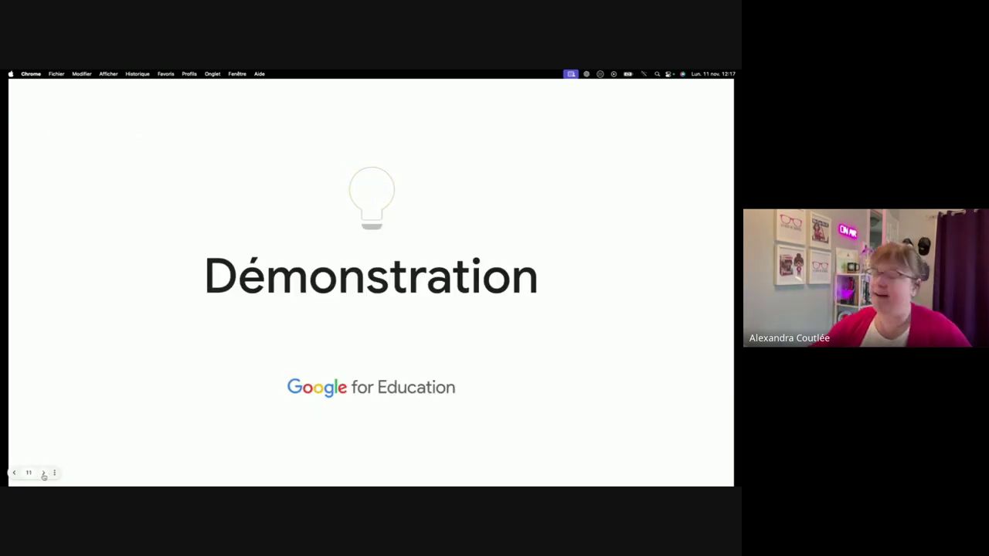
# - End the slideshow, look at the Read Along site in the student's browser, and return to the course's classwork
pyautogui.press('Escape')
pyautogui.press('super+grave')
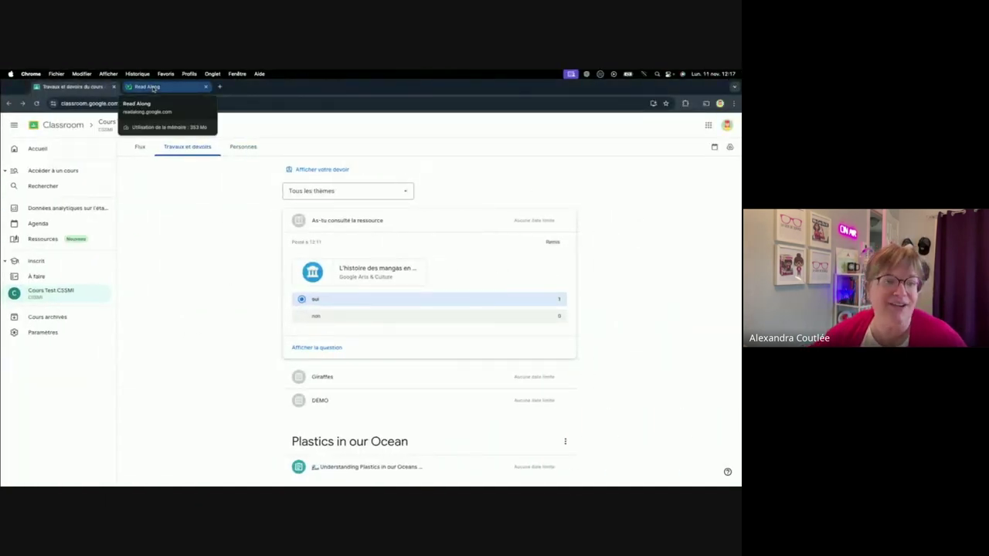
pyautogui.click(153, 88)
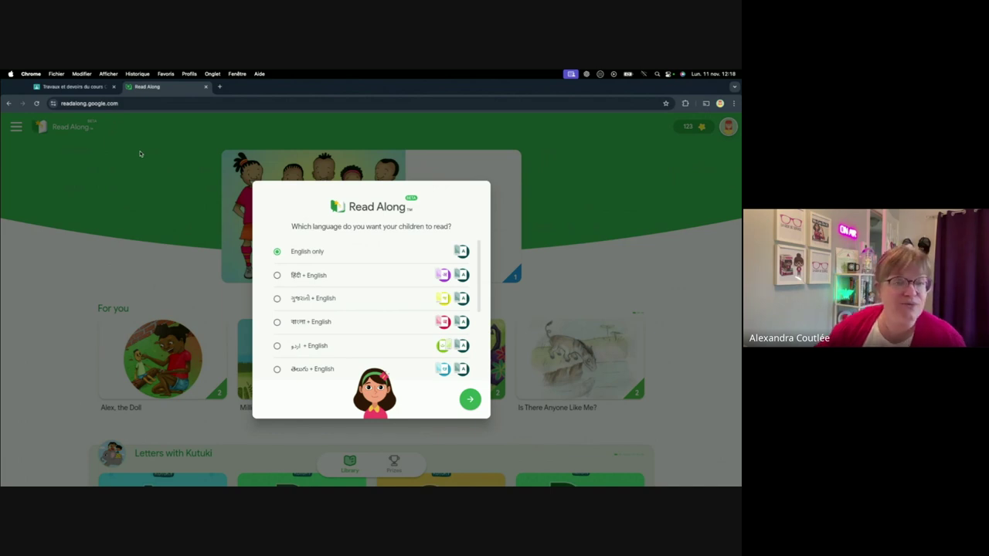
pyautogui.click(73, 86)
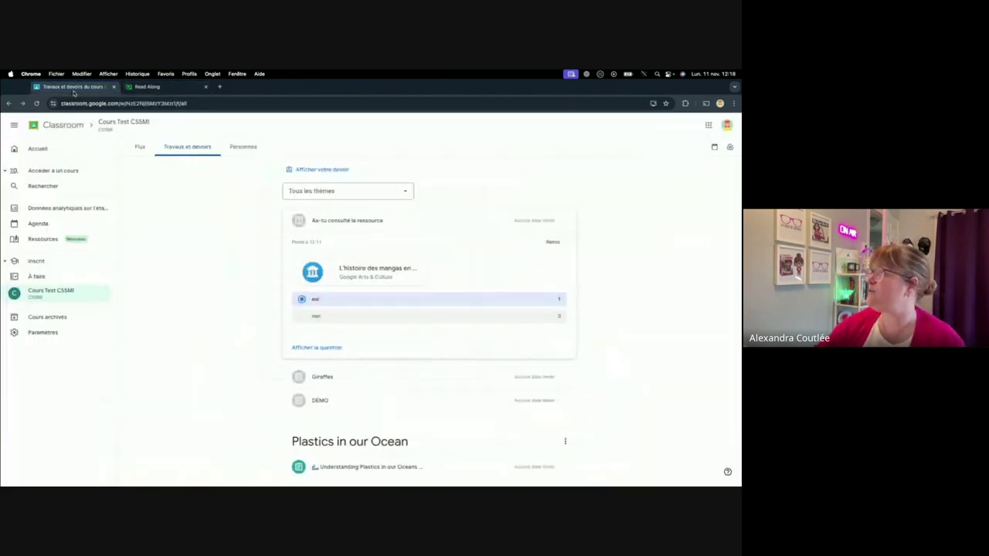
pyautogui.click(178, 149)
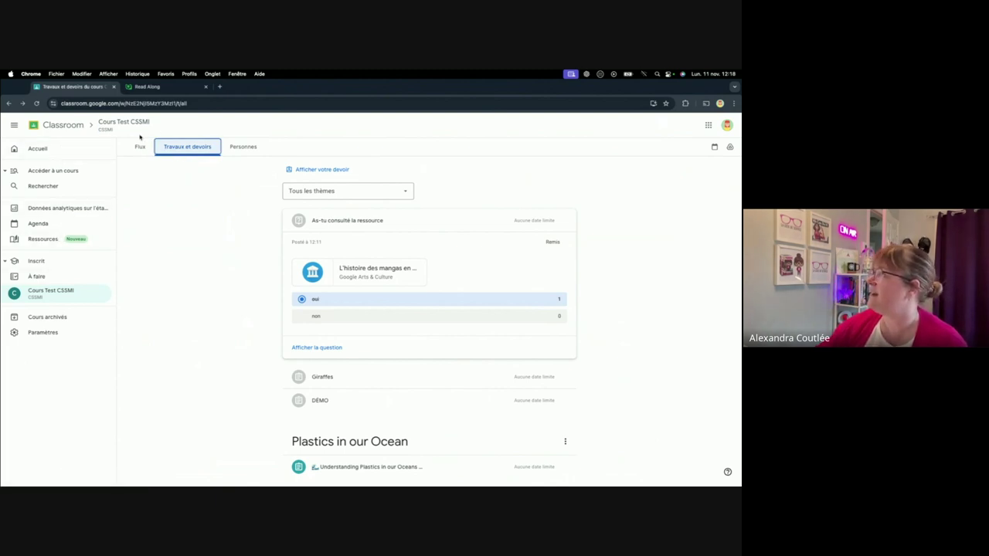
# - Switch to the teacher's browser, view the classwork creation options, and list the add-ons available for a new stream announcement
pyautogui.press('super+grave')
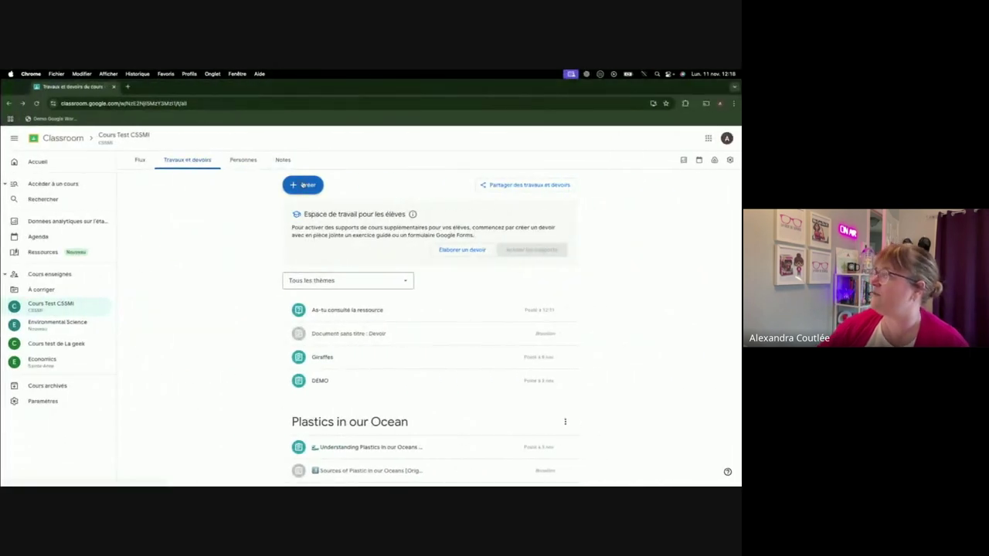
pyautogui.click(302, 184)
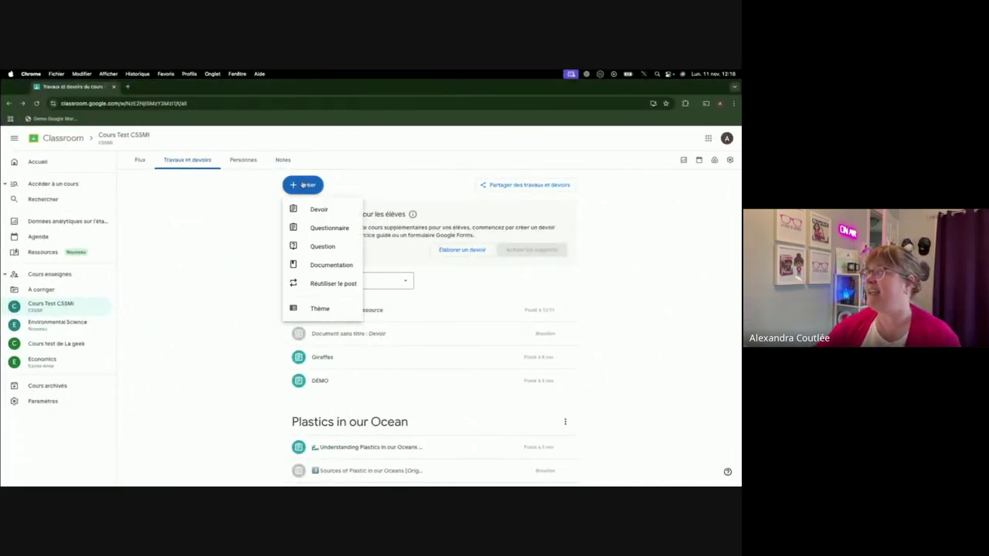
pyautogui.click(140, 160)
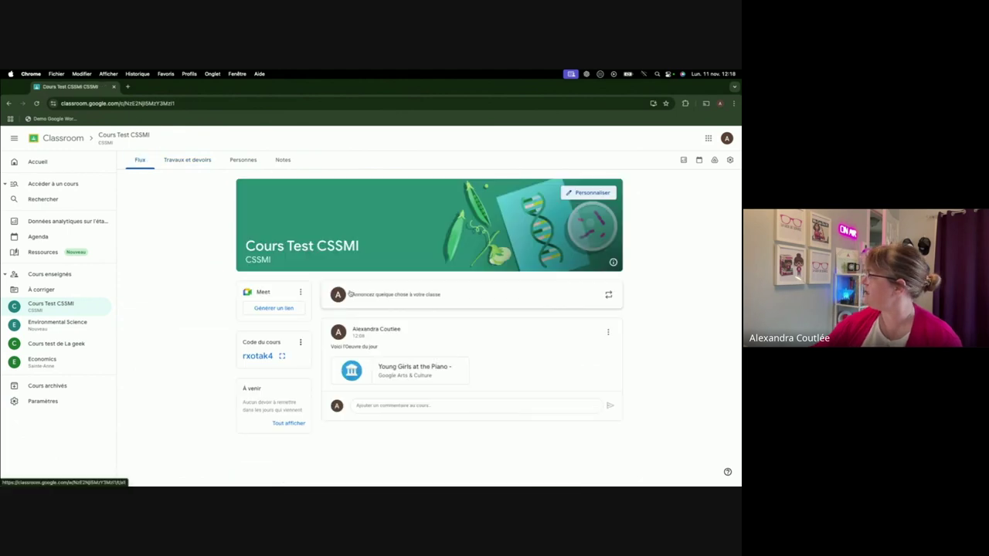
pyautogui.click(422, 297)
pyautogui.click(447, 427)
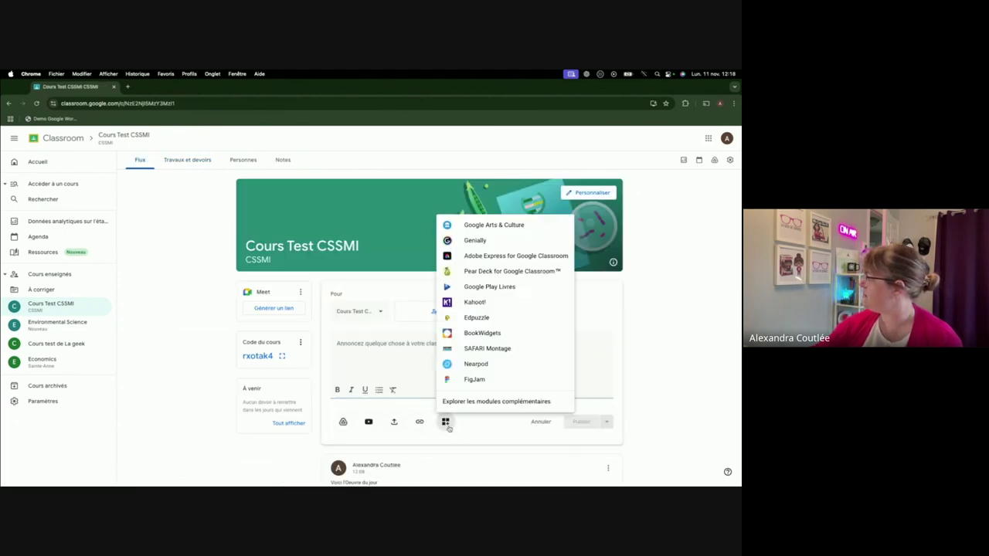
# - Create a new assignment (Devoir) in the course's classwork and open the Read Along reading picker to attach an activity
pyautogui.click(172, 167)
pyautogui.click(178, 160)
pyautogui.press('Return')
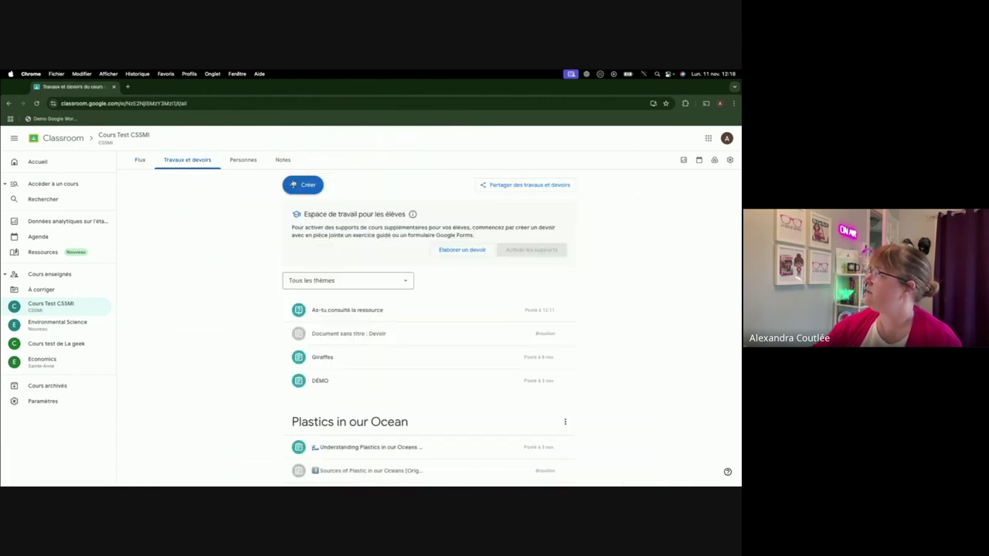
pyautogui.click(295, 185)
pyautogui.click(319, 209)
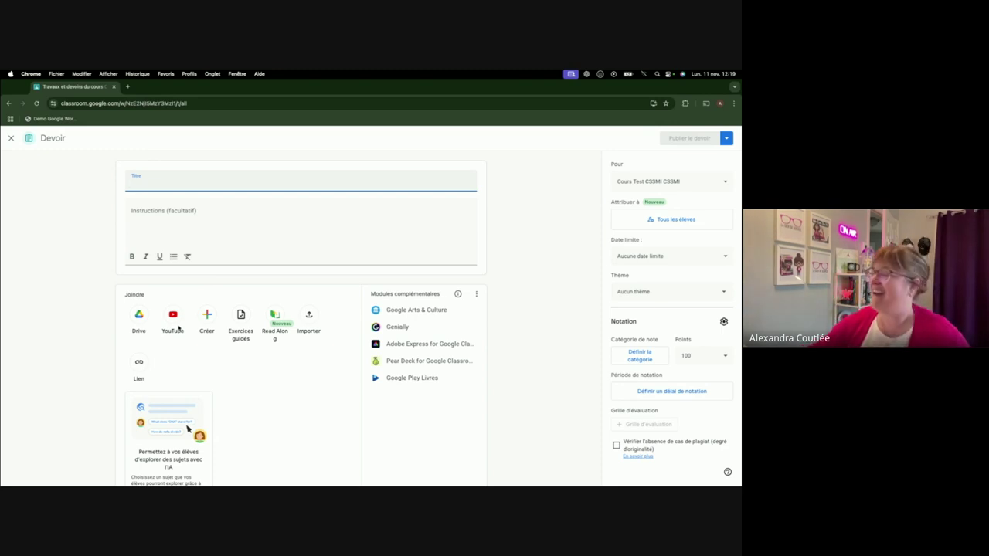
pyautogui.click(177, 327)
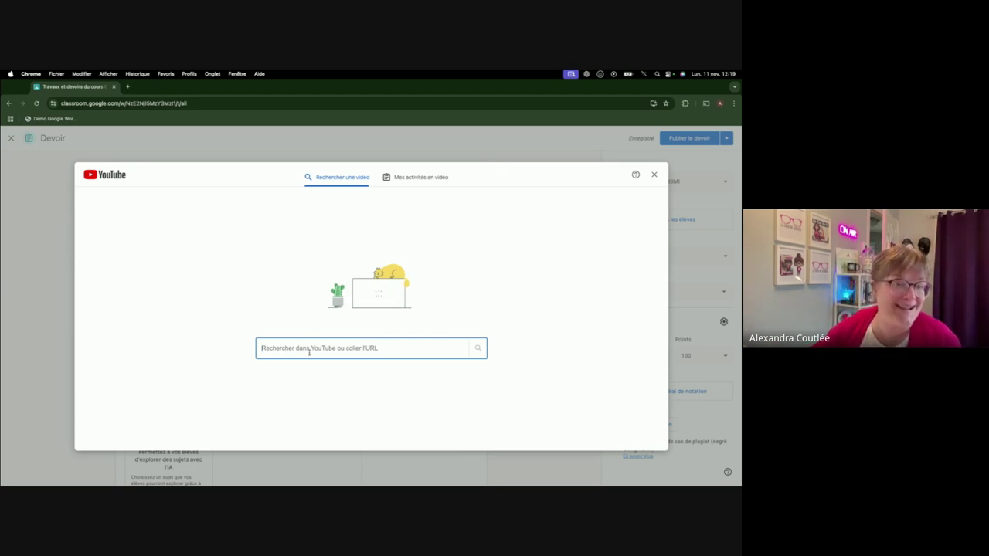
pyautogui.click(653, 175)
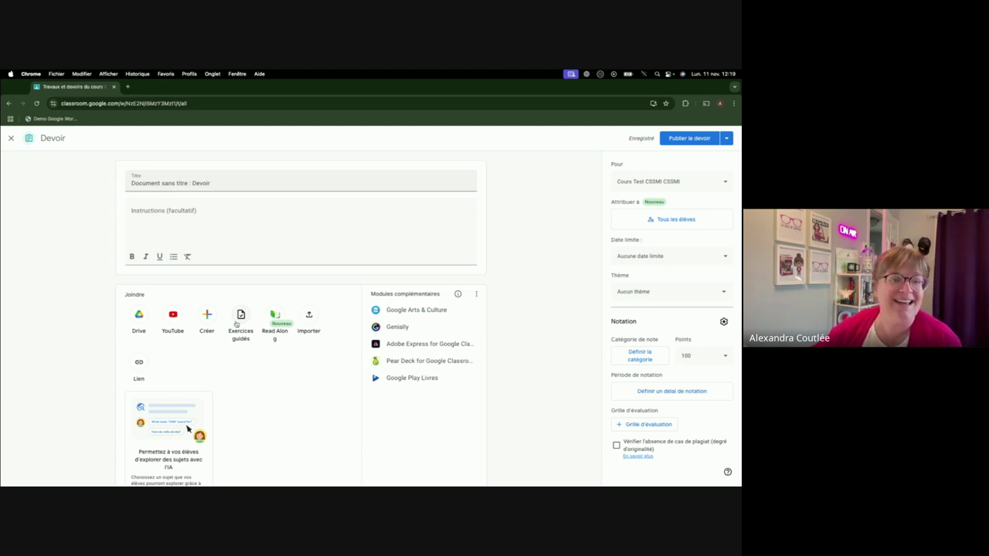
pyautogui.click(270, 324)
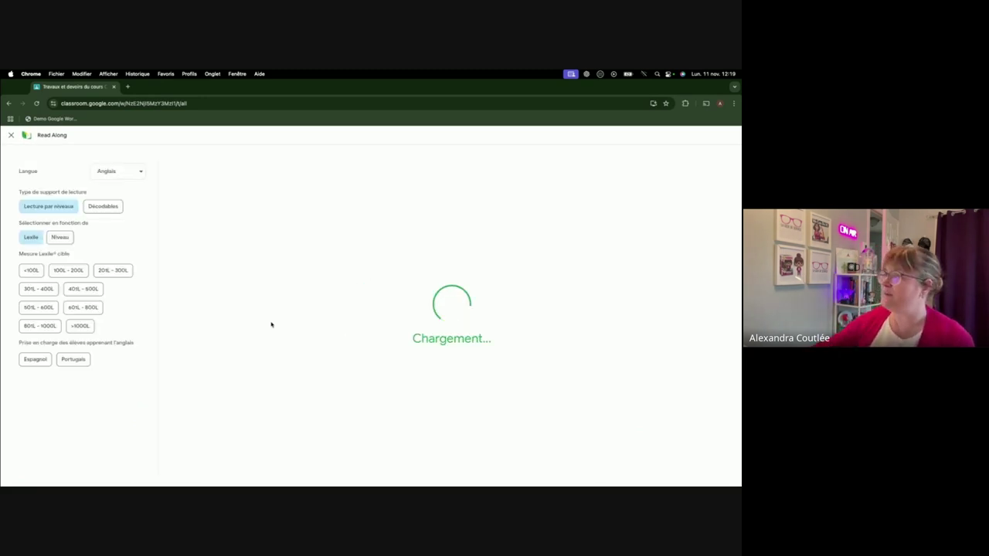
# - Keep Anglais as the reading language, try the <100L Lexile filter, and filter the leveled readings by level K instead
pyautogui.click(141, 171)
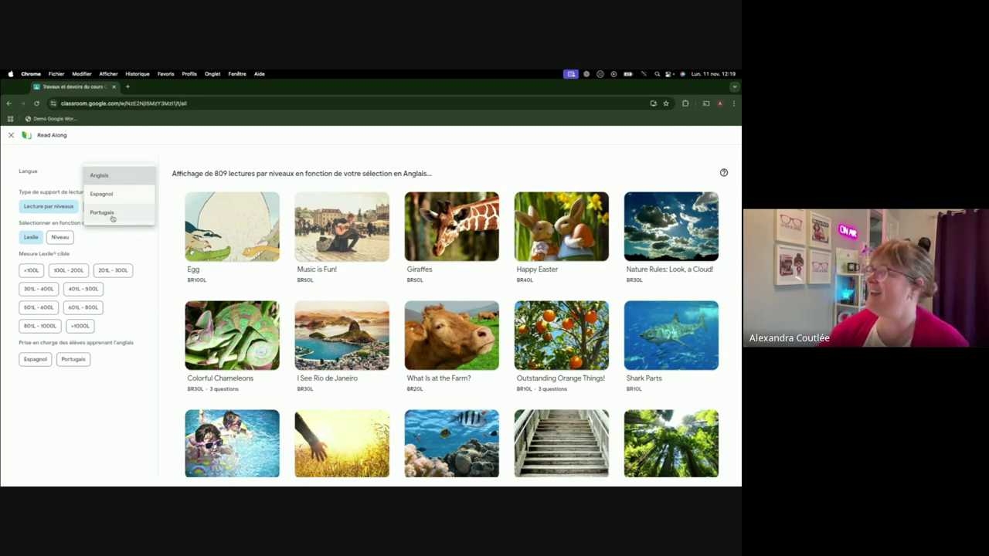
pyautogui.click(119, 179)
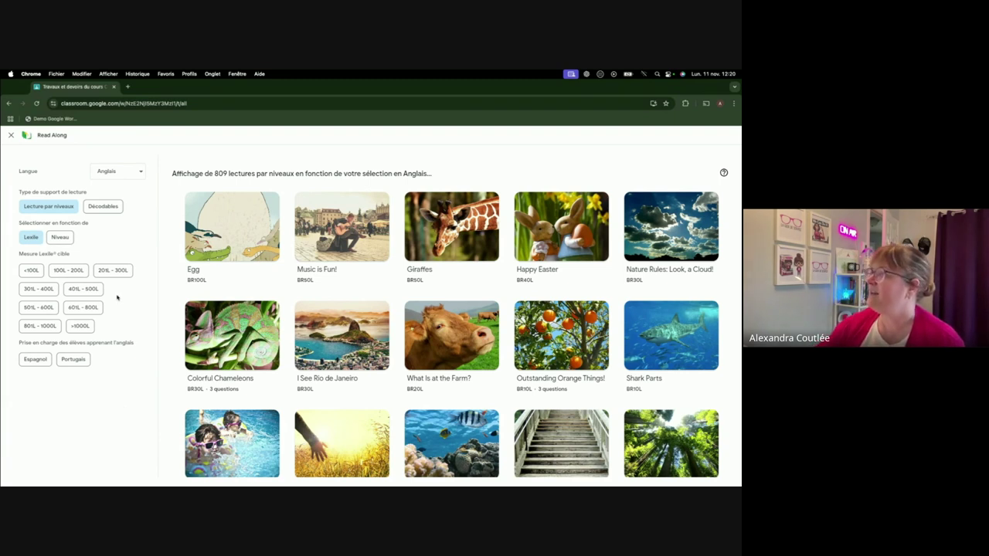
pyautogui.click(26, 270)
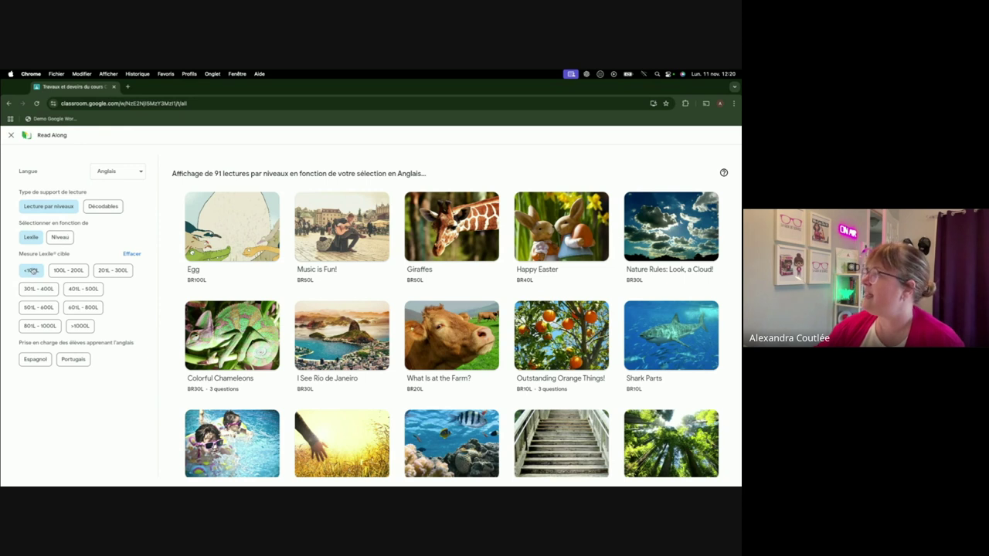
pyautogui.click(66, 239)
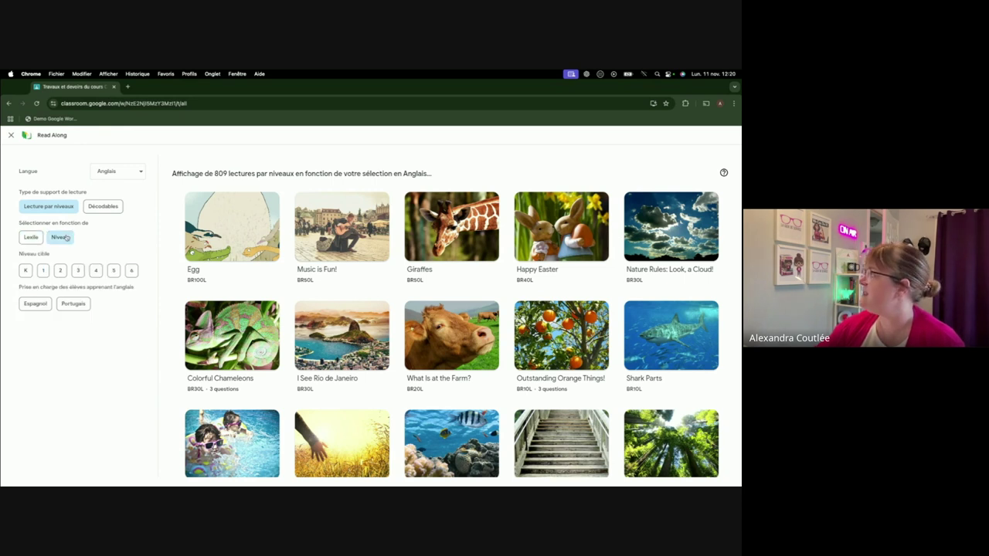
pyautogui.click(25, 271)
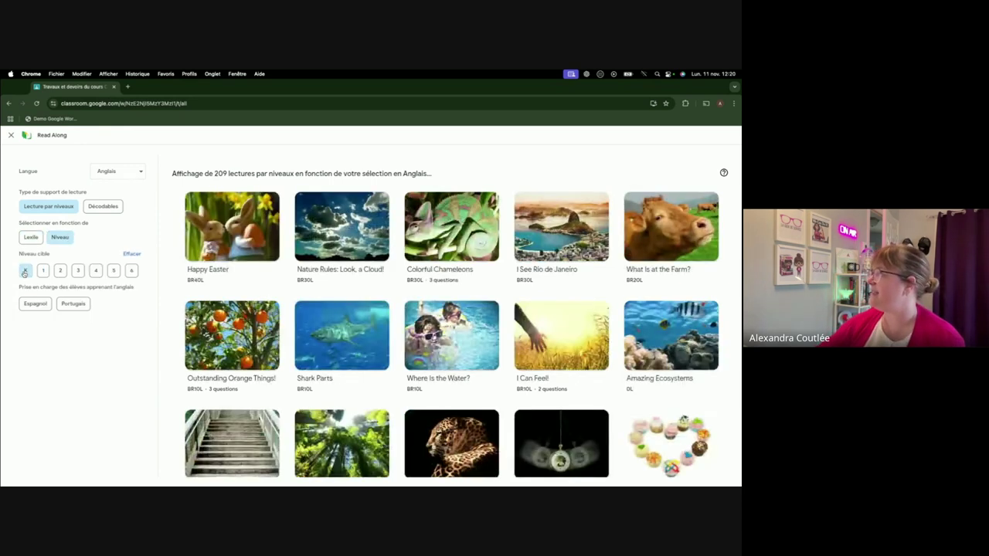
# - Browse the level K readings and open the details of "Colorful Chameleons"
pyautogui.scroll(-5, 170, 322)
pyautogui.scroll(-3, 170, 322)
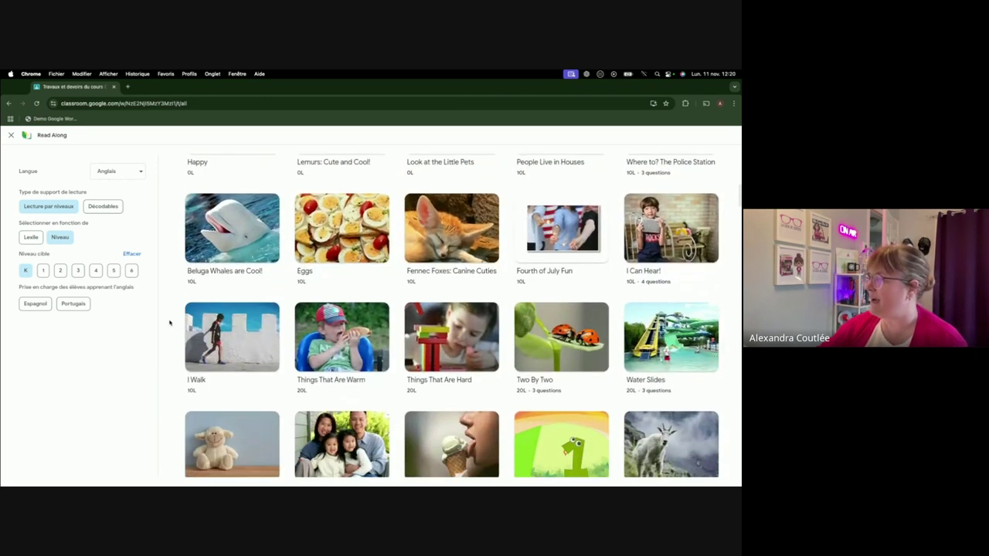
pyautogui.scroll(-1, 170, 322)
pyautogui.scroll(-3, 170, 322)
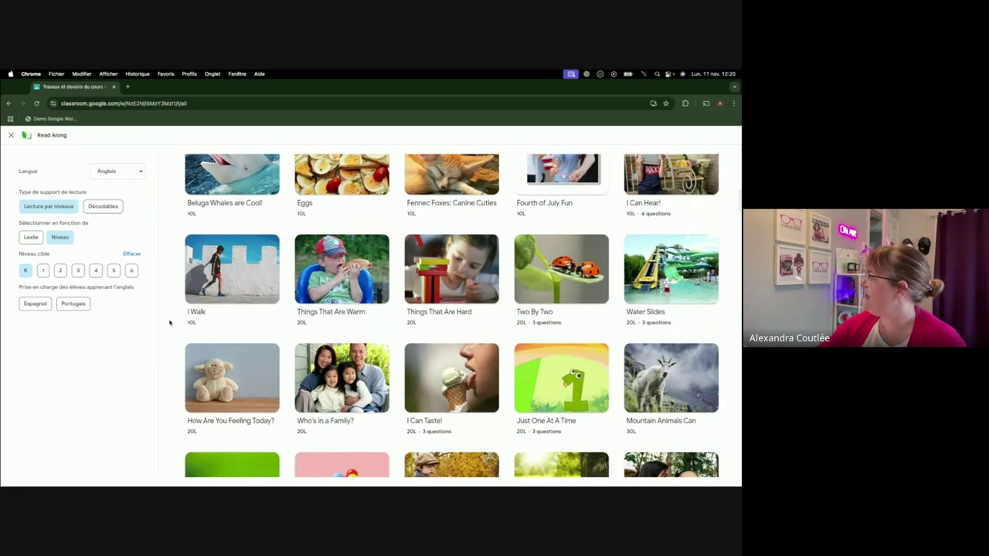
pyautogui.scroll(-1, 170, 322)
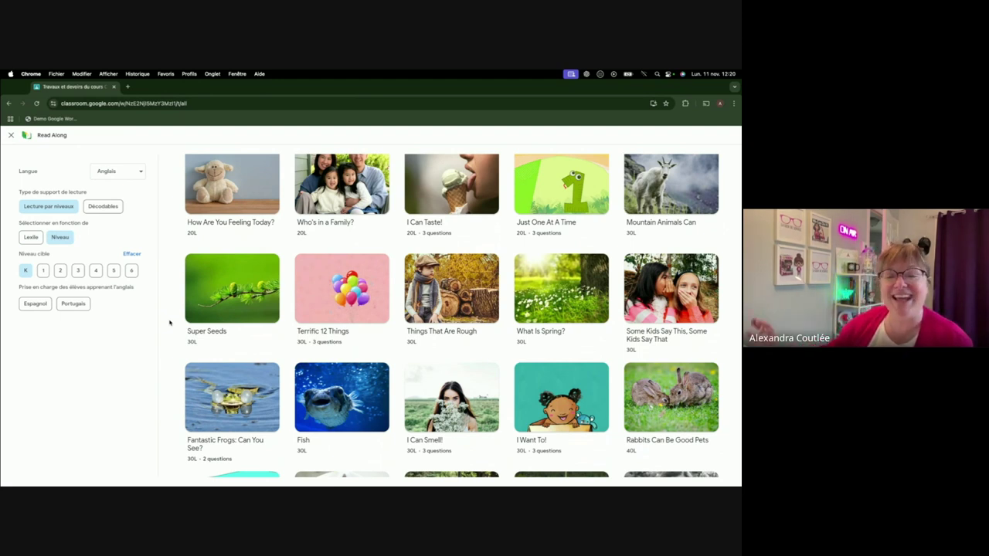
pyautogui.scroll(10, 170, 322)
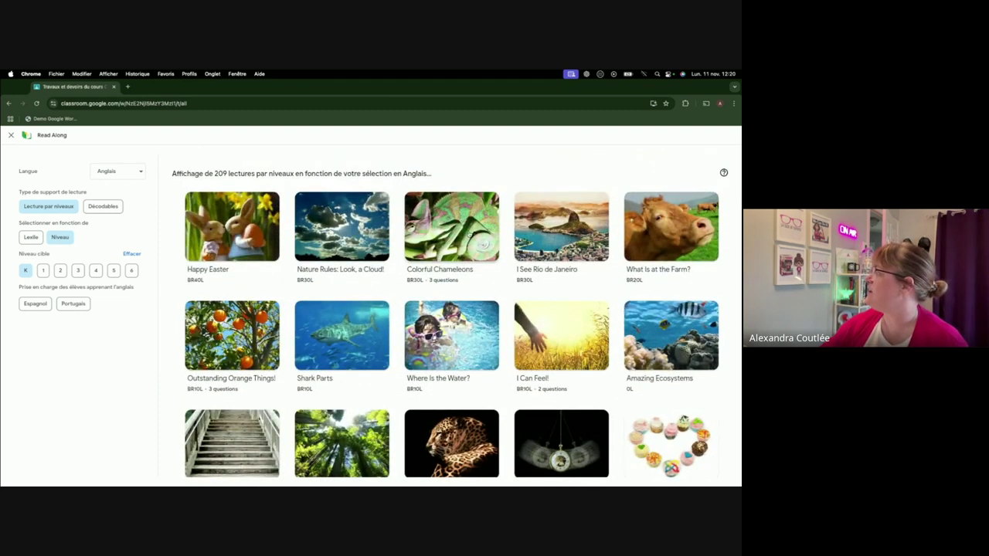
pyautogui.click(469, 233)
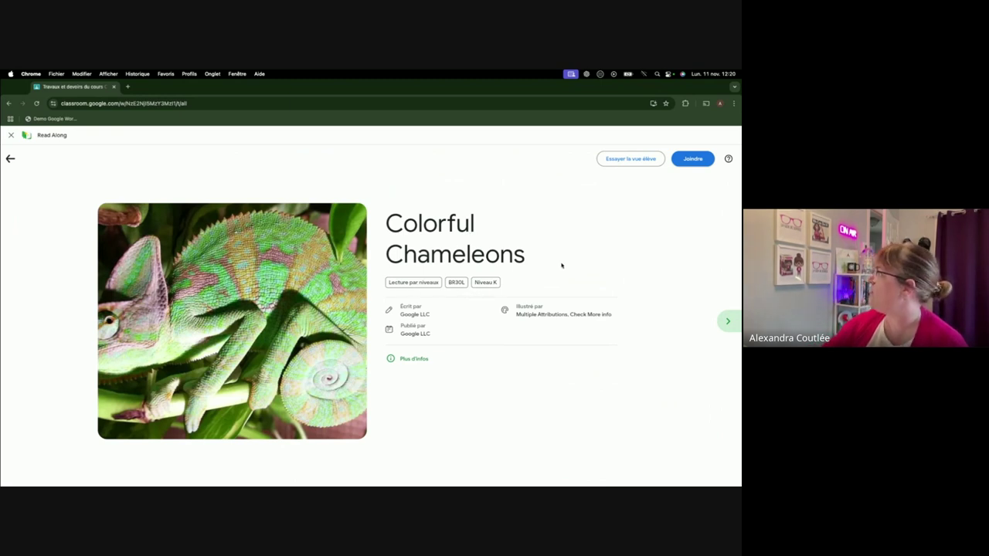
# - Try the student view of "Colorful Chameleons" with English as the support language, and return to the reading's details in Classroom
pyautogui.click(631, 158)
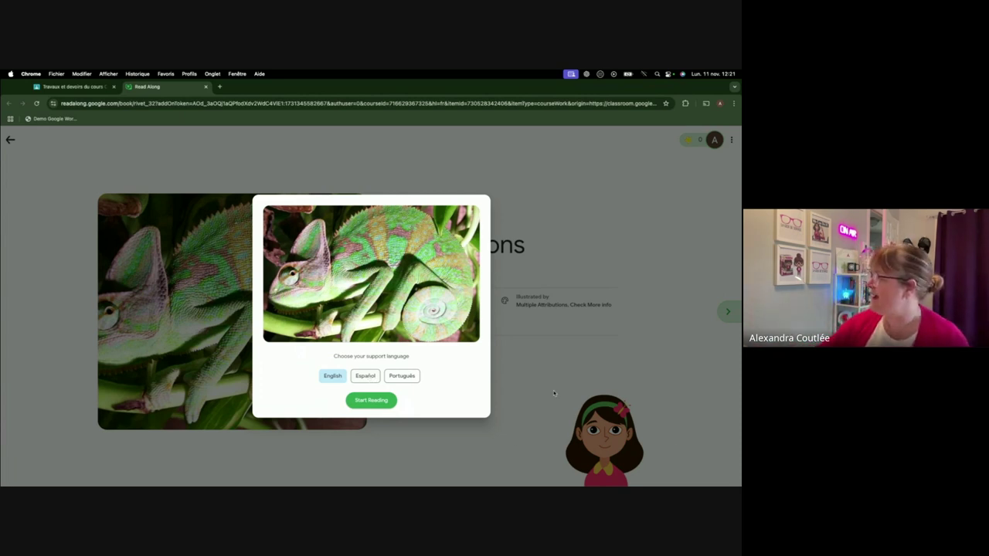
pyautogui.click(370, 399)
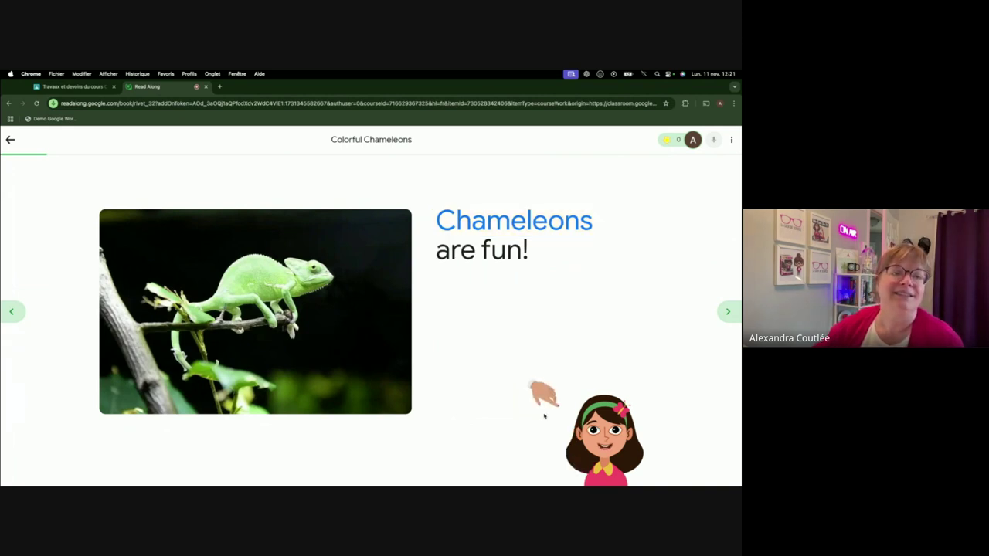
pyautogui.click(10, 140)
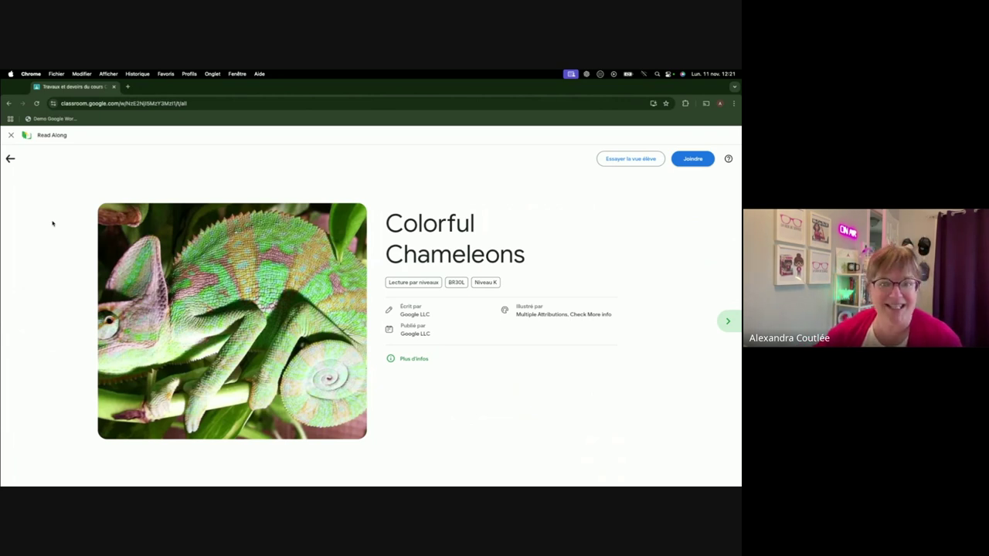
# - Attach the "Colorful Chameleons" reading to the assignment and review the assignment's attachment and grading options
pyautogui.click(682, 162)
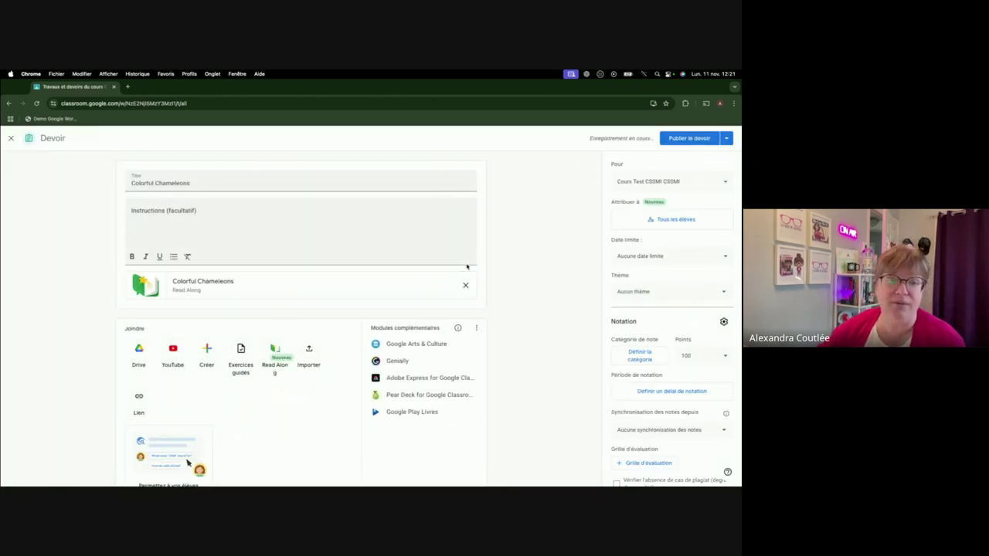
pyautogui.scroll(-3, 654, 317)
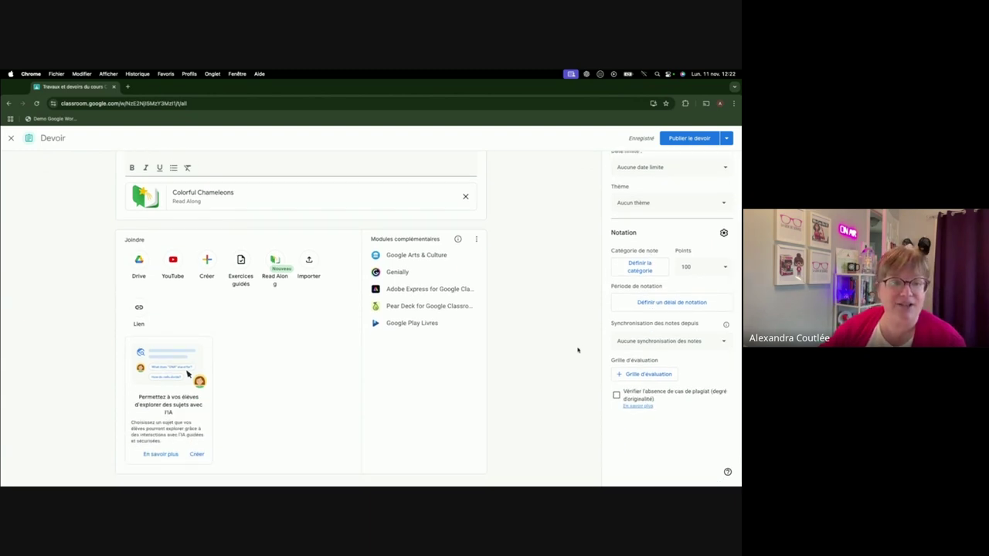
pyautogui.scroll(3, 594, 302)
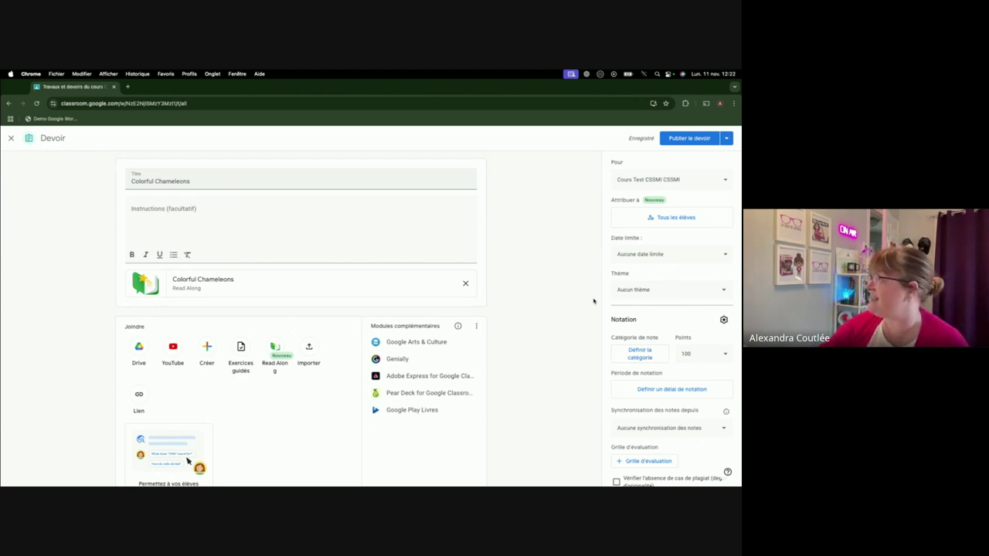
pyautogui.scroll(-2, 593, 302)
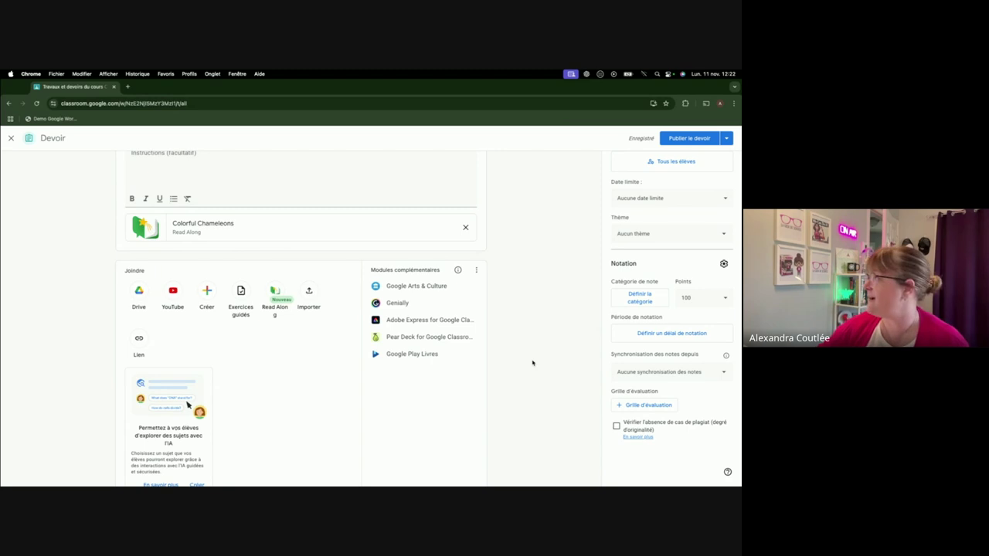
# - Switch to the student's browser and view the Read Along activity attached to the "Giraffes" assignment
pyautogui.hotkey('ctrl', 'Left')
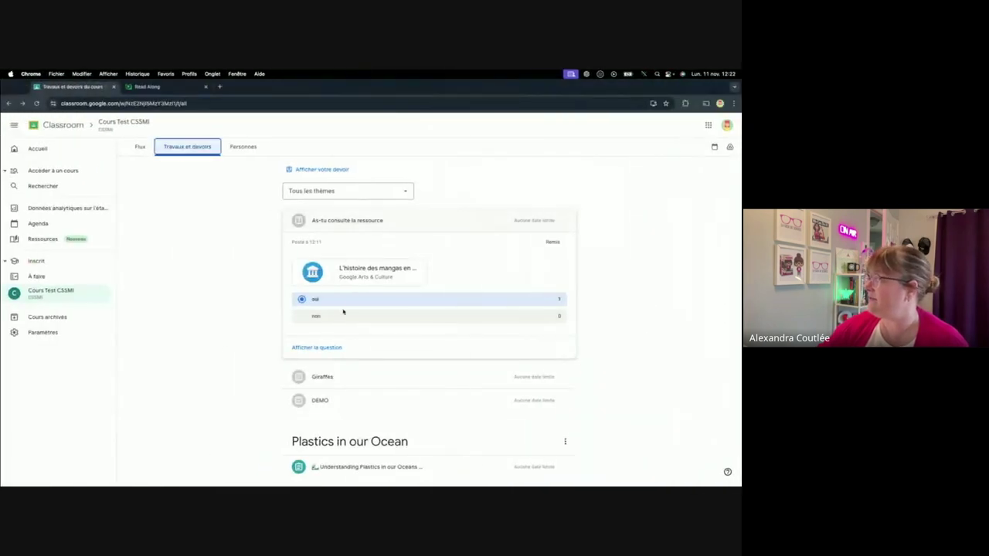
pyautogui.click(339, 377)
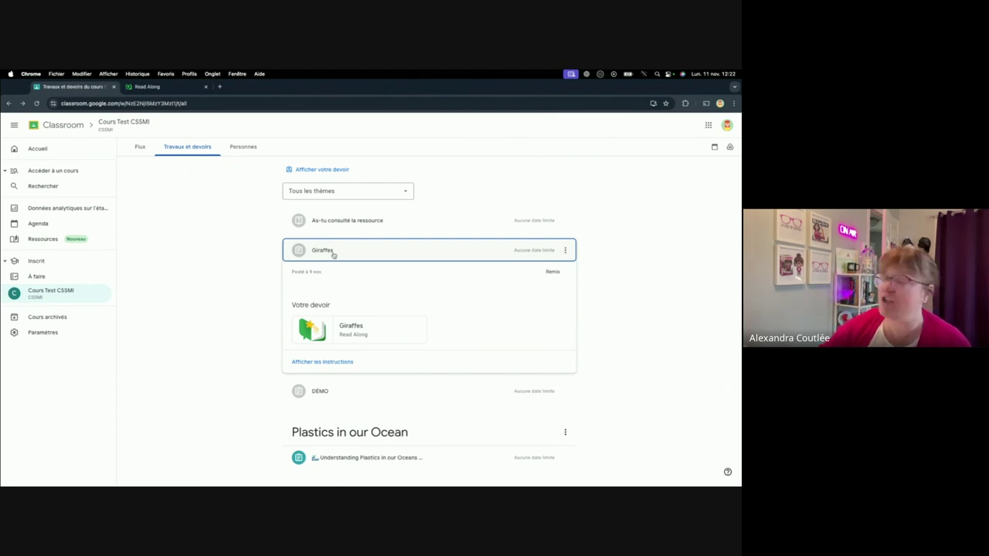
pyautogui.click(366, 328)
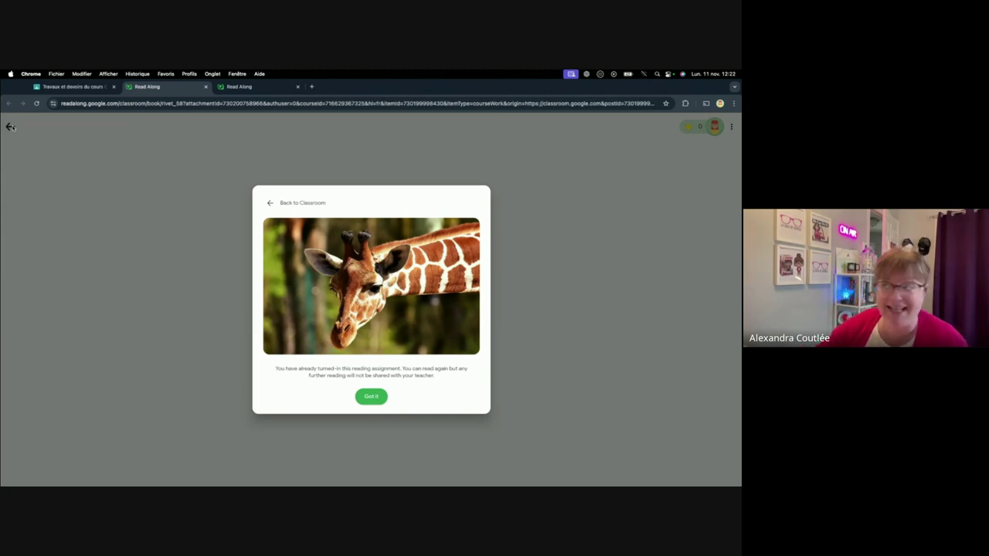
pyautogui.click(10, 127)
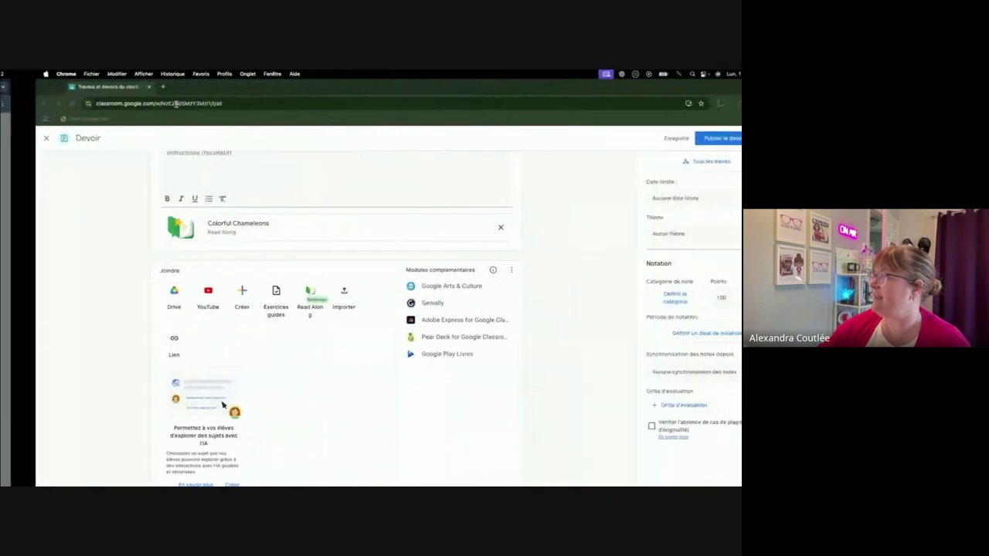
# - Return to the teacher's browser, close the assignment draft, and open the submitted work of the "Giraffes" assignment for grading
pyautogui.click(11, 138)
pyautogui.click(243, 160)
pyautogui.click(187, 160)
pyautogui.scroll(-2, 203, 336)
pyautogui.click(321, 306)
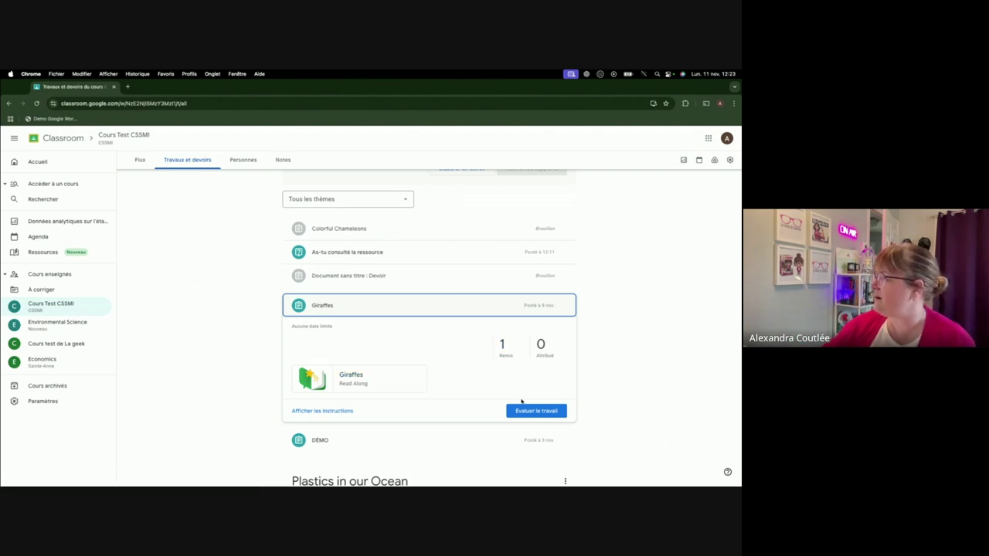
pyautogui.click(523, 411)
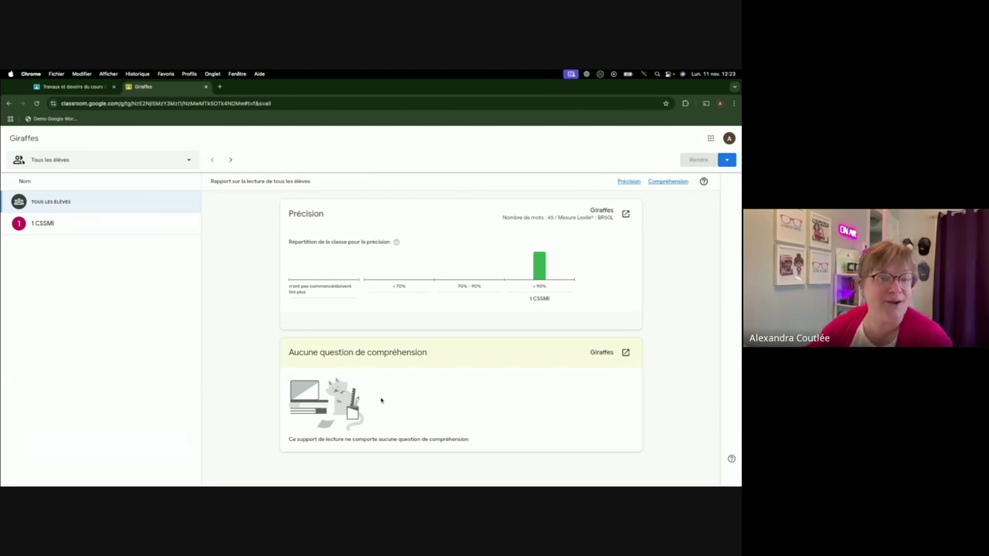
# - Compare the individual student's reading report for "Giraffes" with the report for all students
pyautogui.click(80, 223)
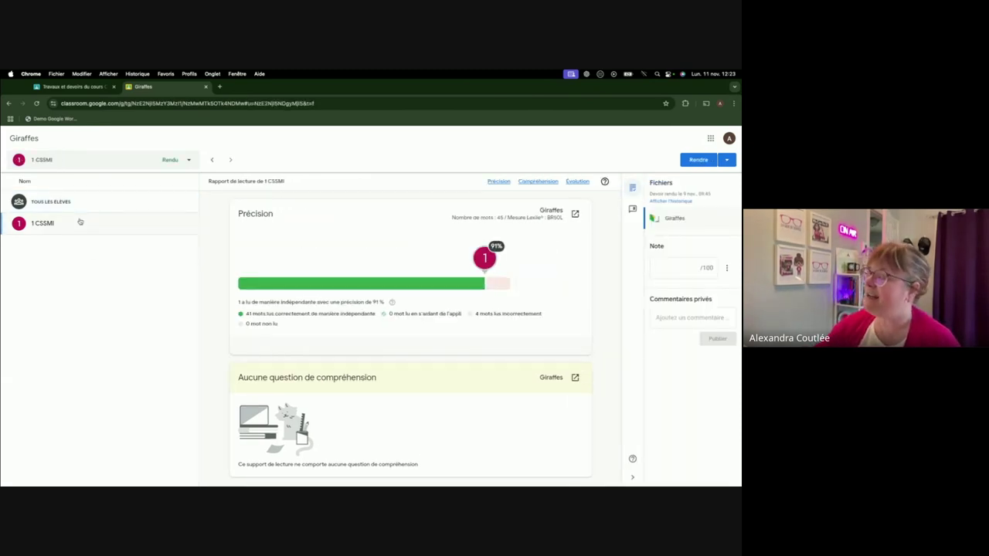
pyautogui.click(63, 201)
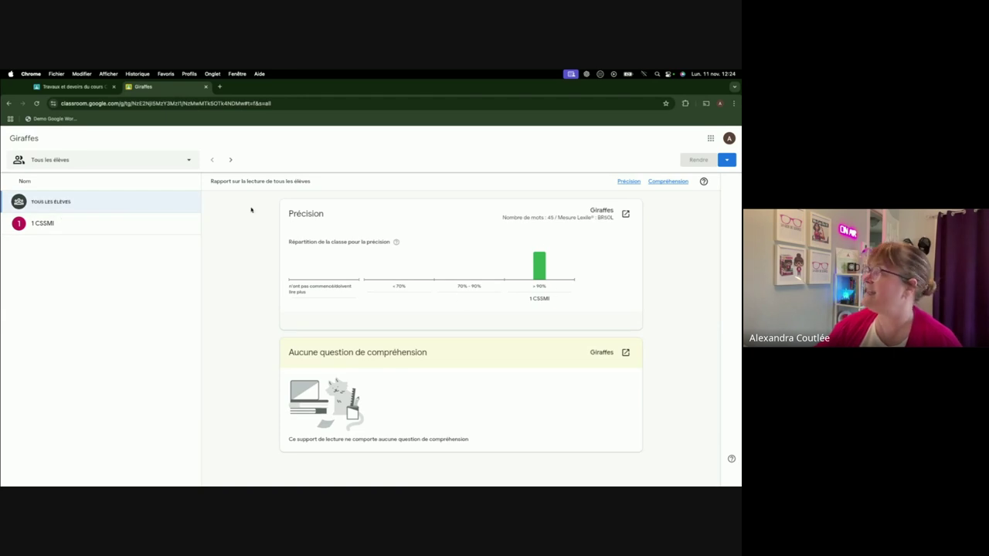
pyautogui.click(121, 233)
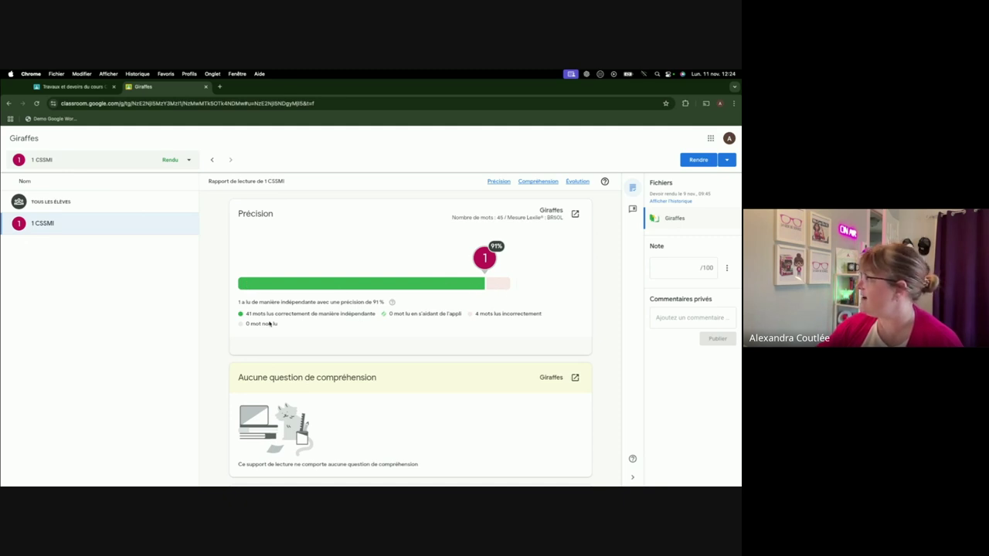
# - Examine the student's accuracy, comprehension, progress and speed averages and trends across the last five reading assignments in the "Giraffes" report
pyautogui.scroll(-4, 349, 343)
pyautogui.scroll(-1, 350, 344)
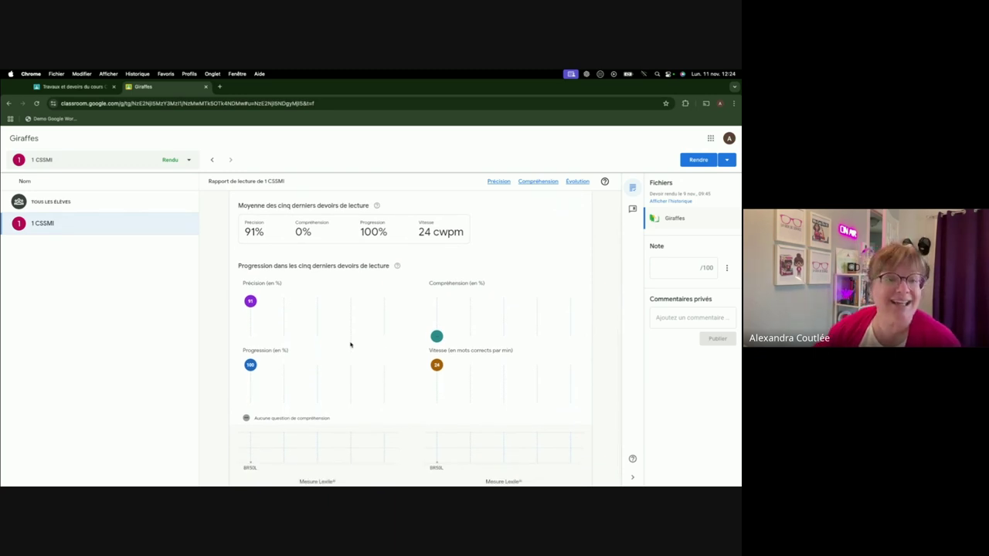
pyautogui.scroll(-1, 350, 344)
pyautogui.moveTo(271, 356)
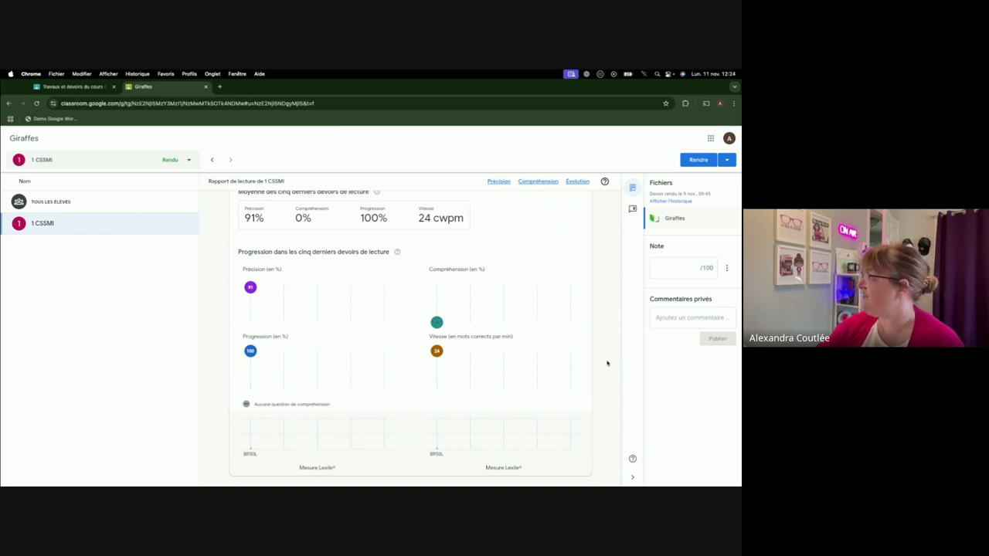
pyautogui.scroll(-1, 604, 379)
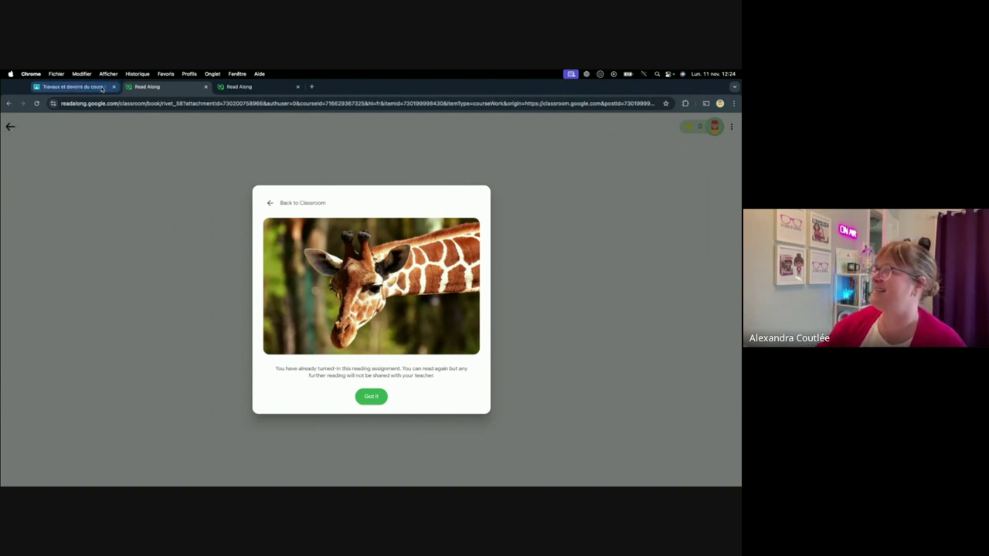
# - Switch to the Google Slides presentation, start the slideshow from the "Démonstration" slide and advance to the "Questions?" slide
pyautogui.hotkey('ctrl', 'Left')
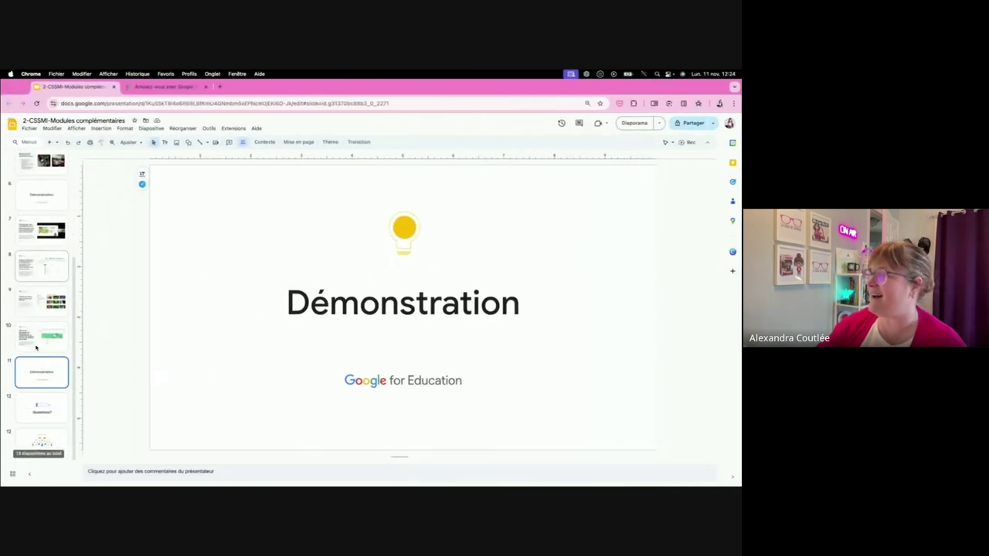
pyautogui.click(623, 123)
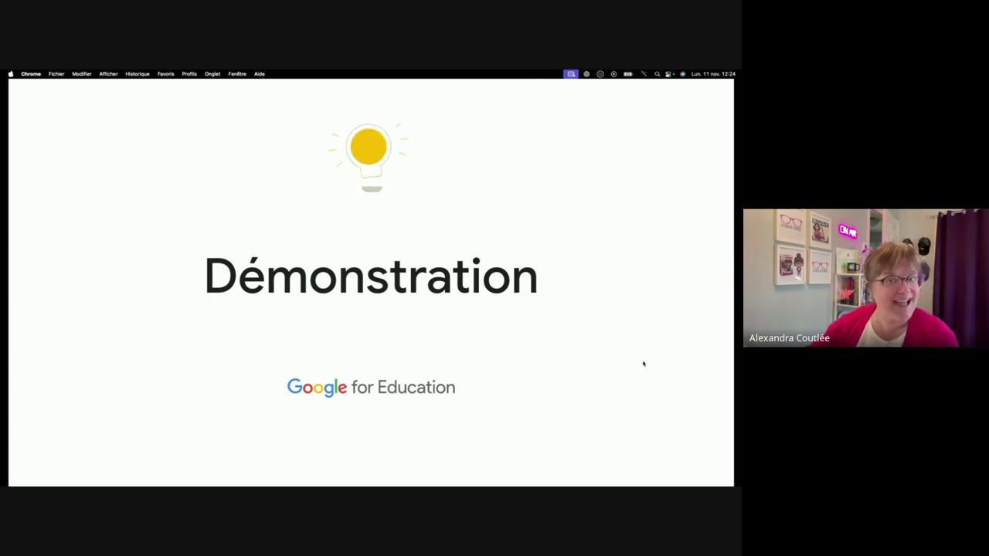
pyautogui.press('Right')
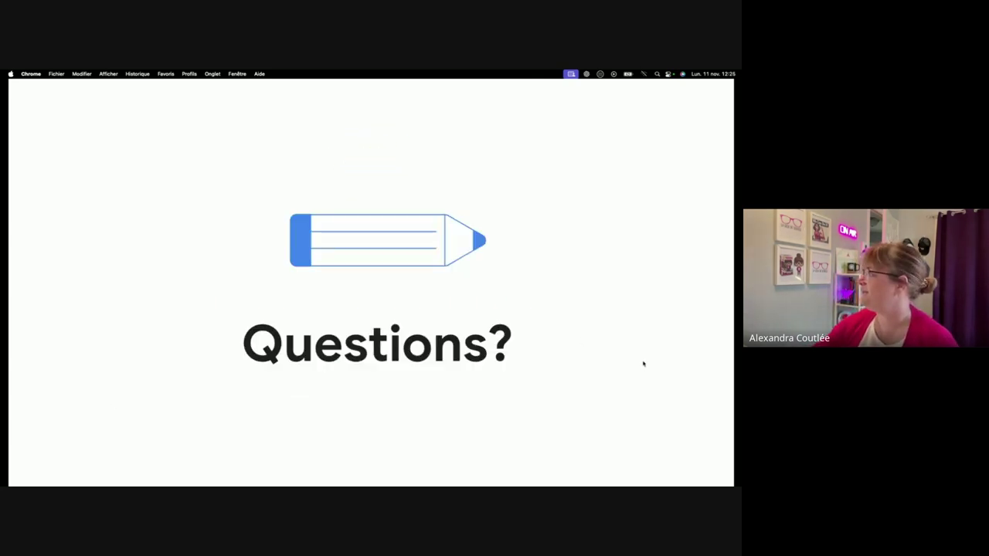